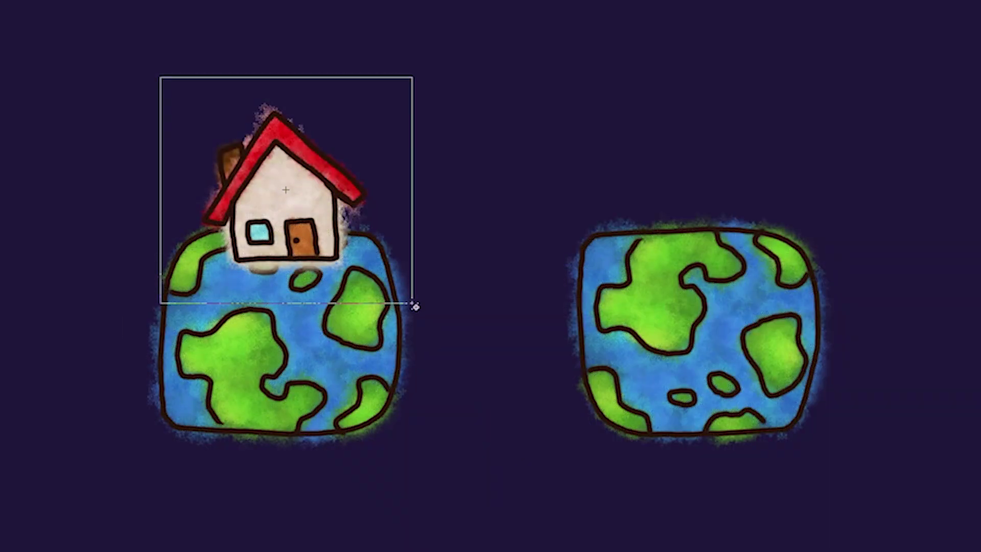
{"action": "left_click_drag", "start_coordinate": [411, 304], "coordinate": [412, 302]}
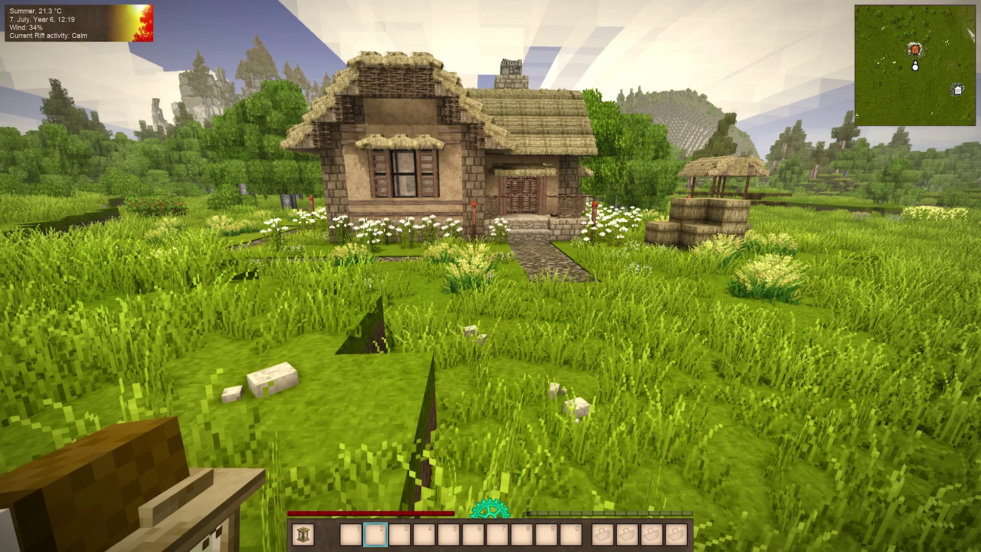
- Switch the game mode to Creative with the chat command /gm 2
{"action": "type", "text": "t"}
{"action": "type", "text": "/"}
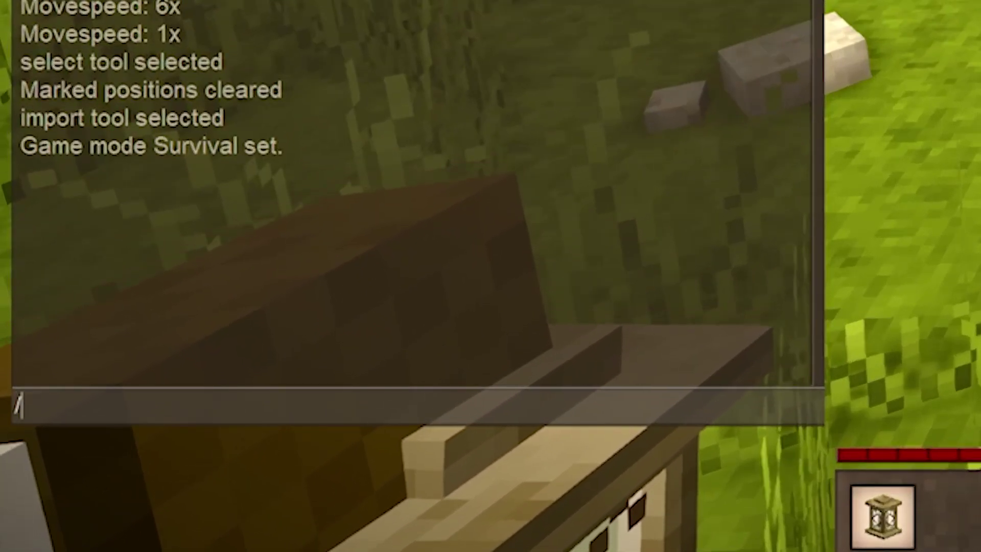
{"action": "type", "text": "gm 2"}
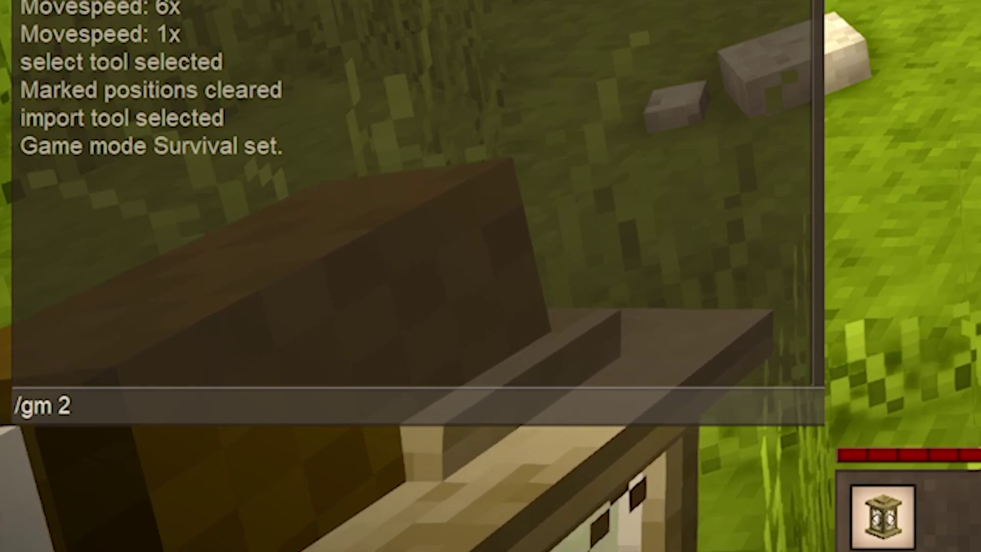
{"action": "key", "text": "Return"}
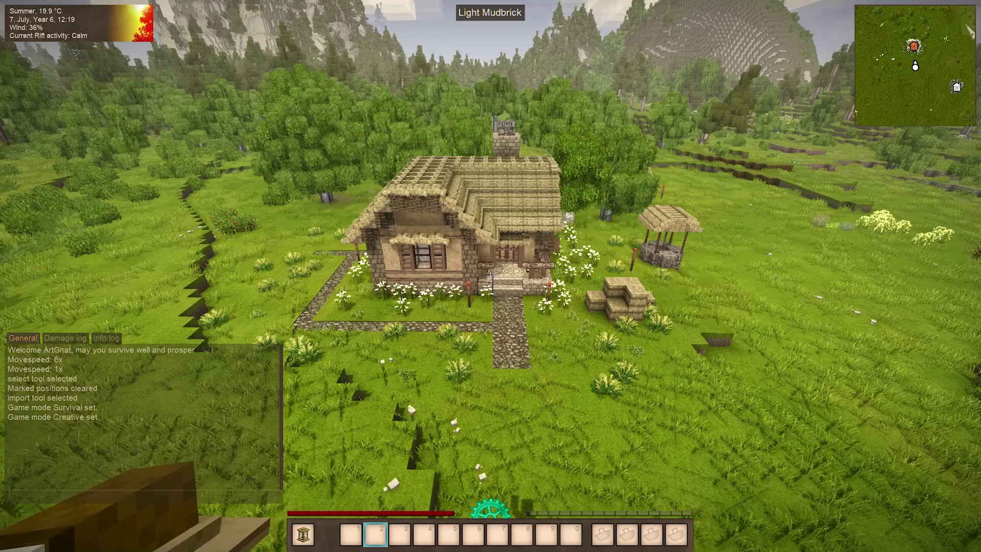
- Search the creative inventory for "magic", place the magic wand in the first hotbar slot and equip it
{"action": "key", "text": "e"}
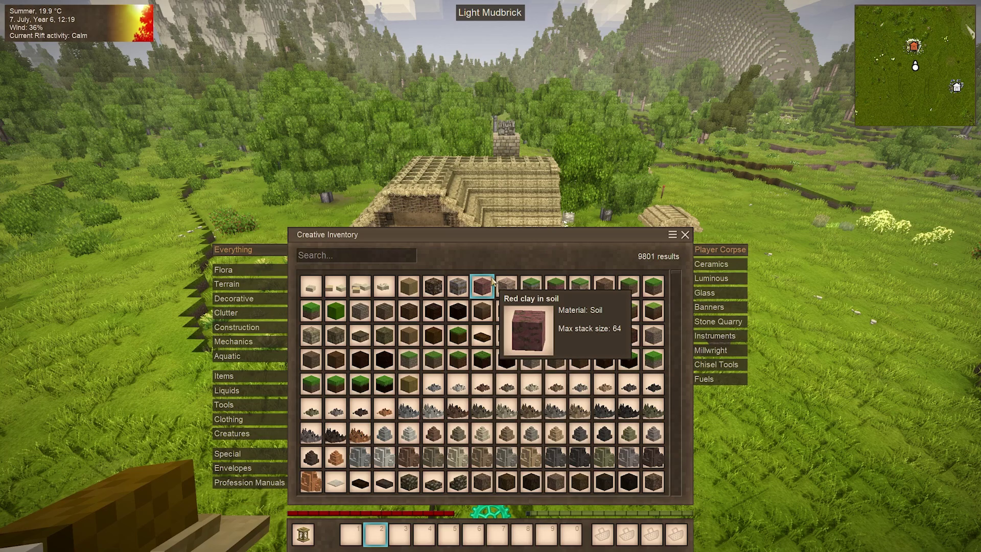
{"action": "left_click", "coordinate": [334, 256]}
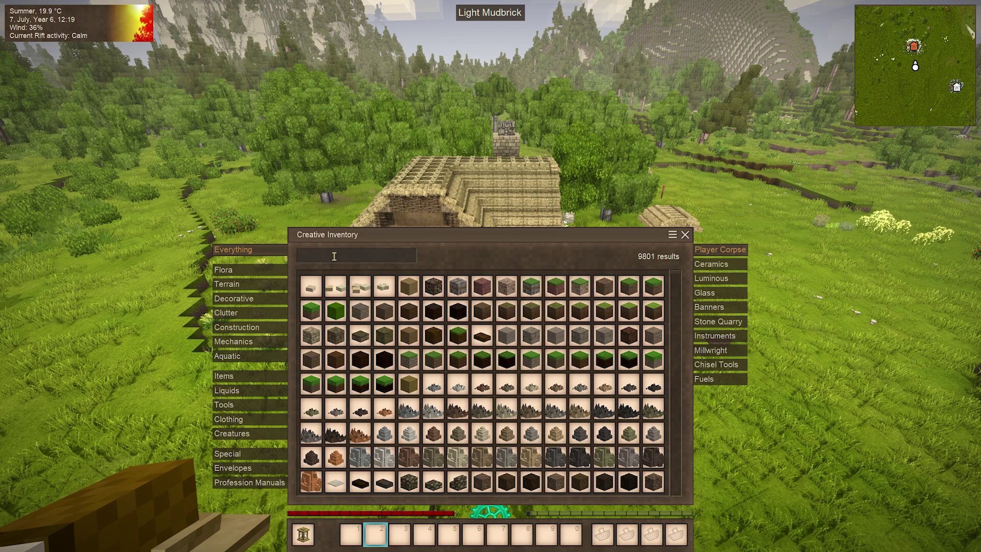
{"action": "type", "text": "magic"}
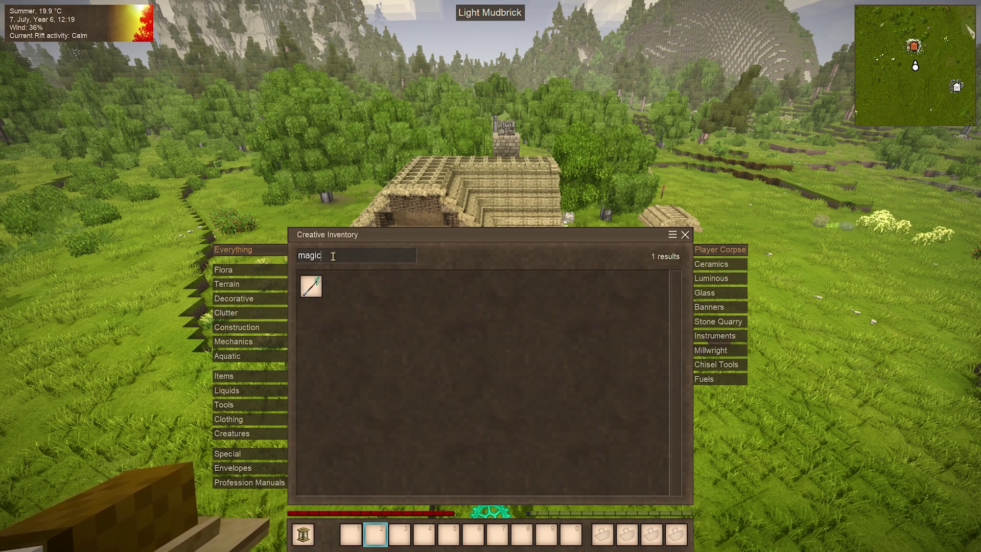
{"action": "left_click", "coordinate": [311, 285]}
{"action": "left_click", "coordinate": [353, 535]}
{"action": "key", "text": "Escape"}
{"action": "key", "text": "s"}
{"action": "key", "text": "1"}
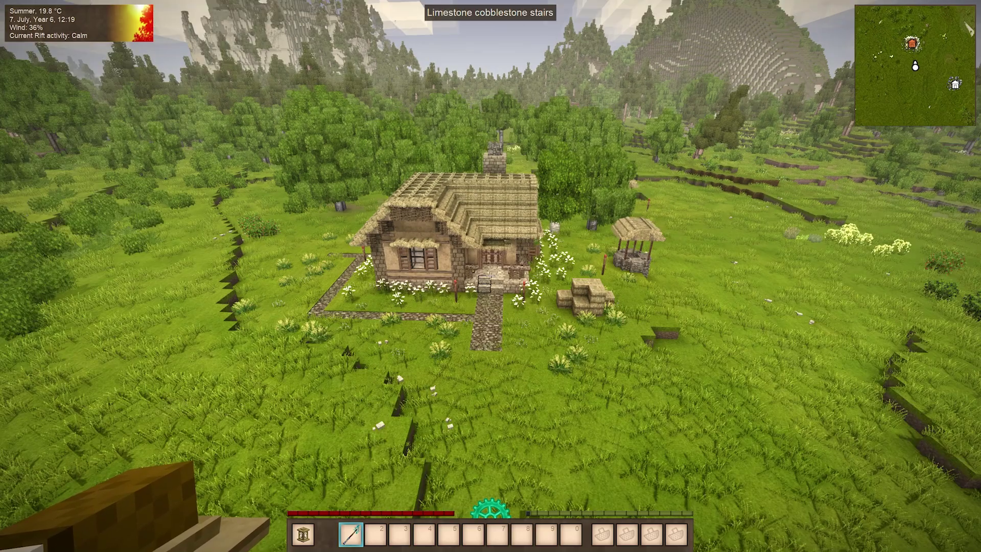
- Open the world editing interface and activate the Select Tool
{"action": "key", "text": "grave"}
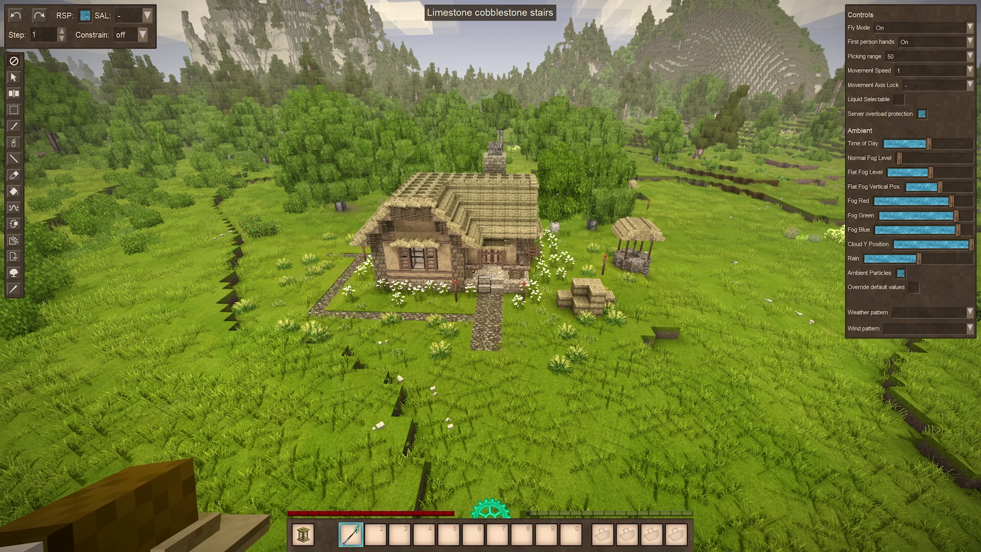
{"action": "key", "text": "s"}
{"action": "key", "text": "w"}
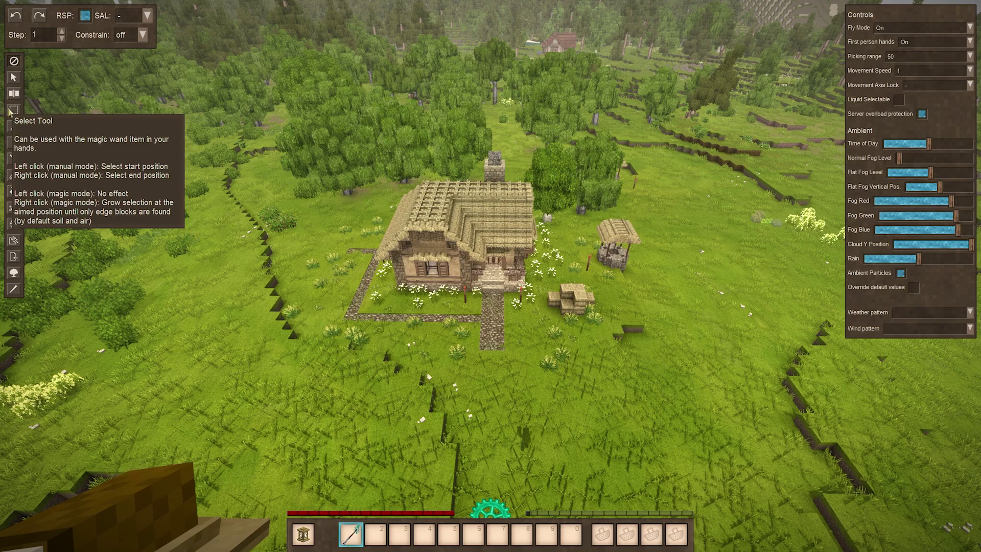
{"action": "left_click", "coordinate": [14, 109]}
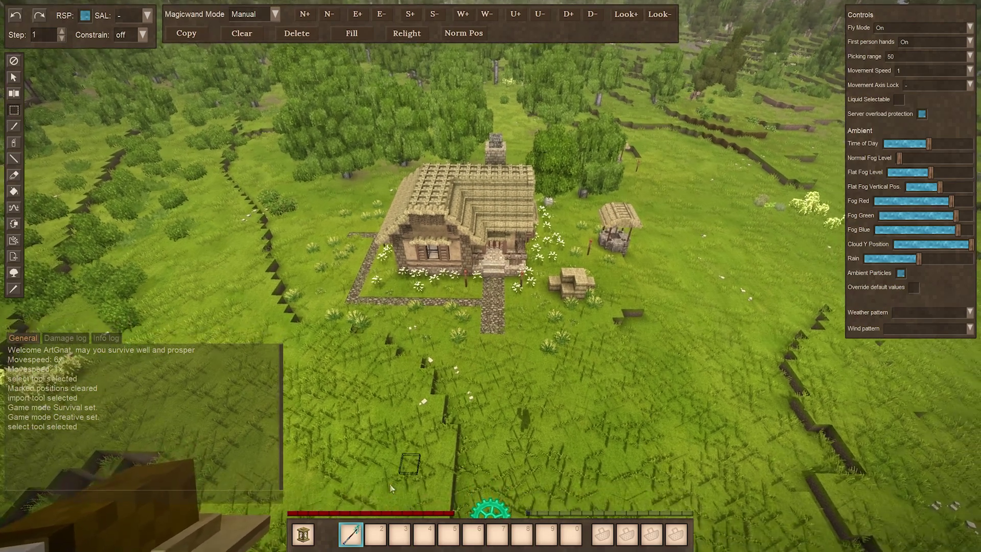
- Mark two opposite ground corners of a selection enclosing the thatched cottage, its garden path and the well
{"action": "key", "text": "alt"}
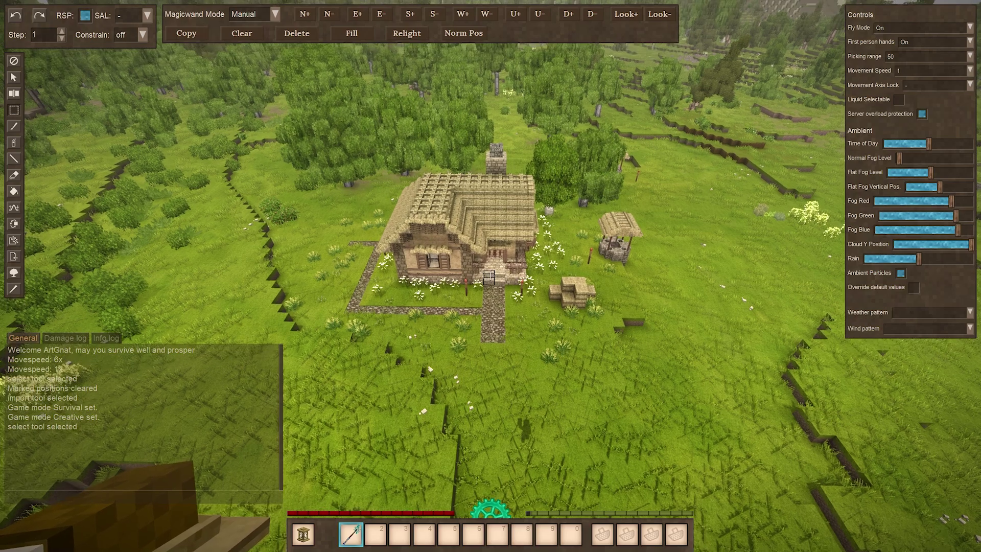
{"action": "key", "text": "d"}
{"action": "key", "text": "d"}
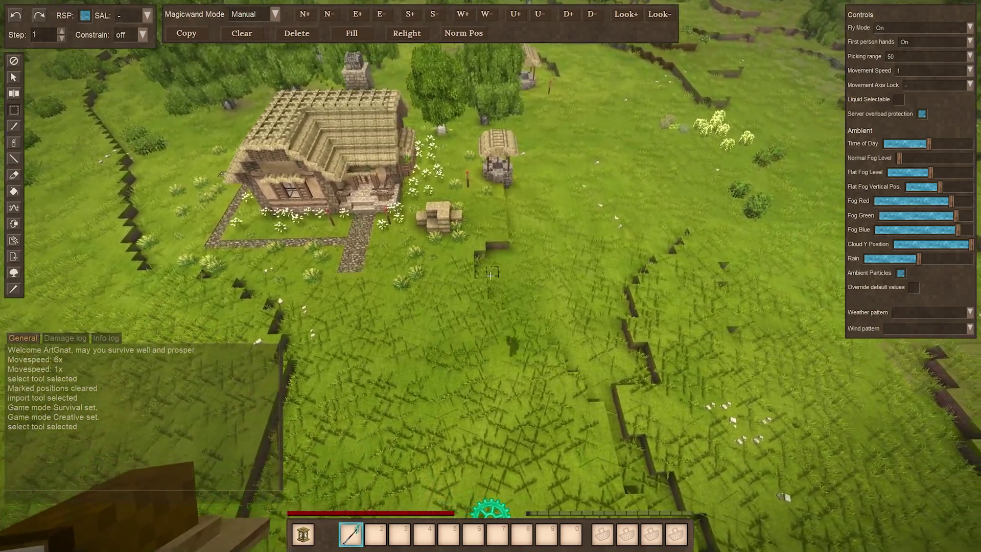
{"action": "key", "text": "d"}
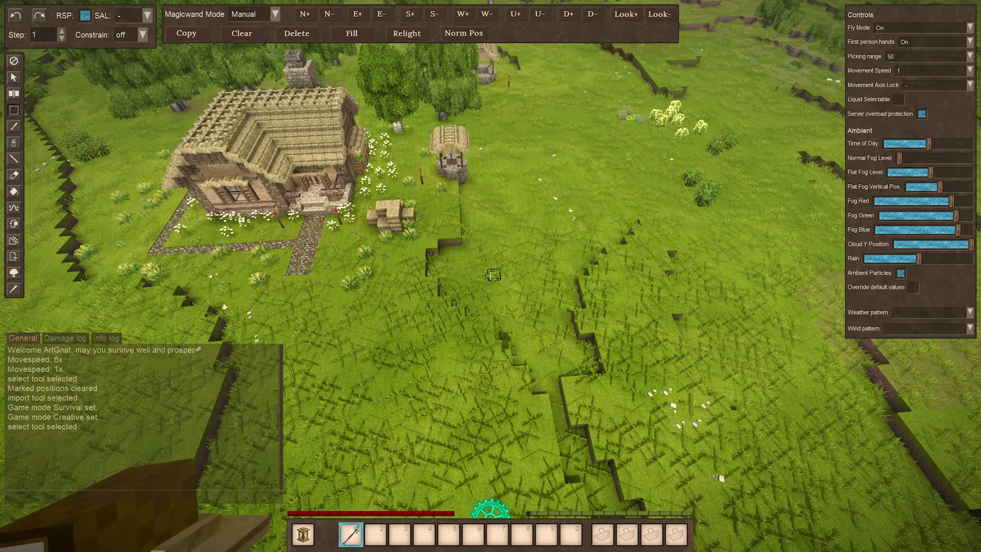
{"action": "key", "text": "s"}
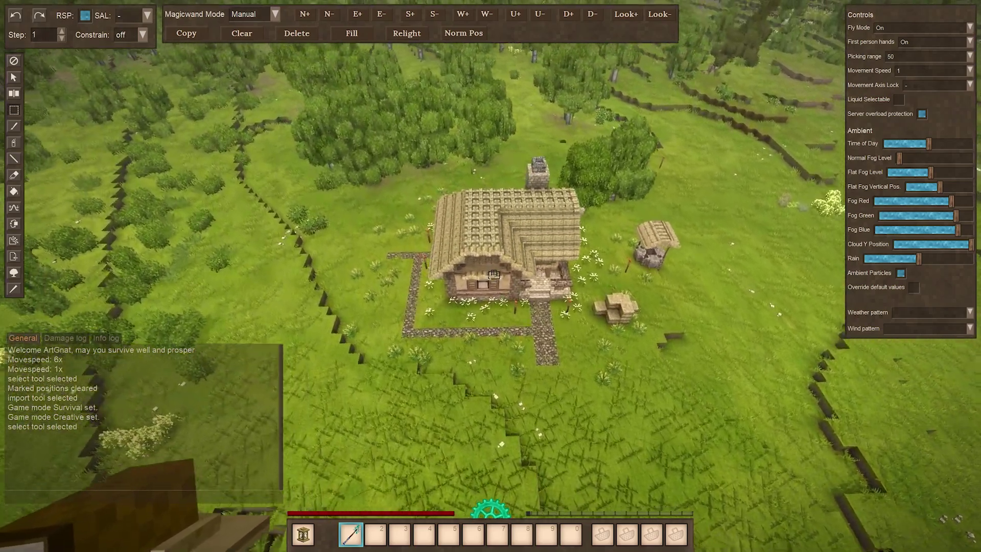
{"action": "key", "text": "w"}
{"action": "key", "text": "a"}
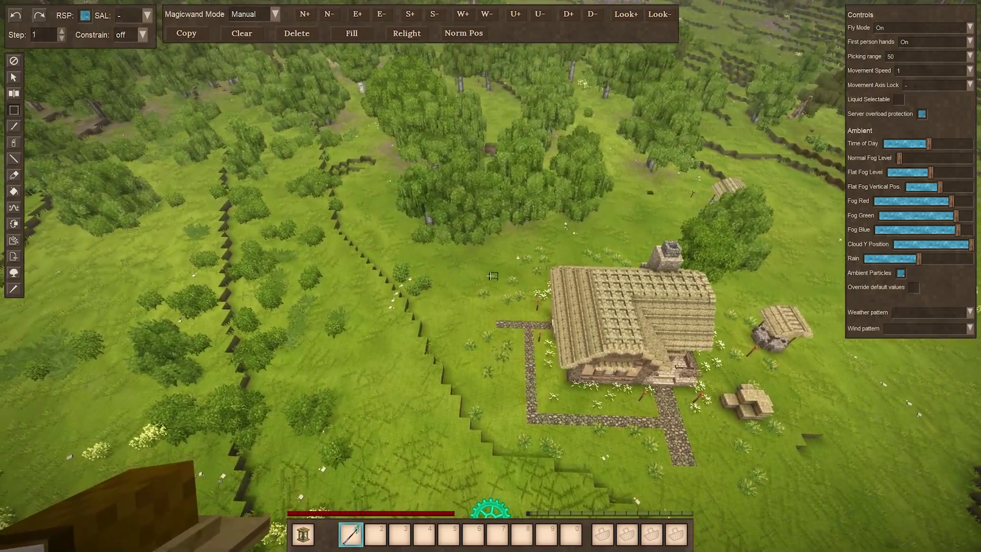
{"action": "left_click", "coordinate": [491, 275]}
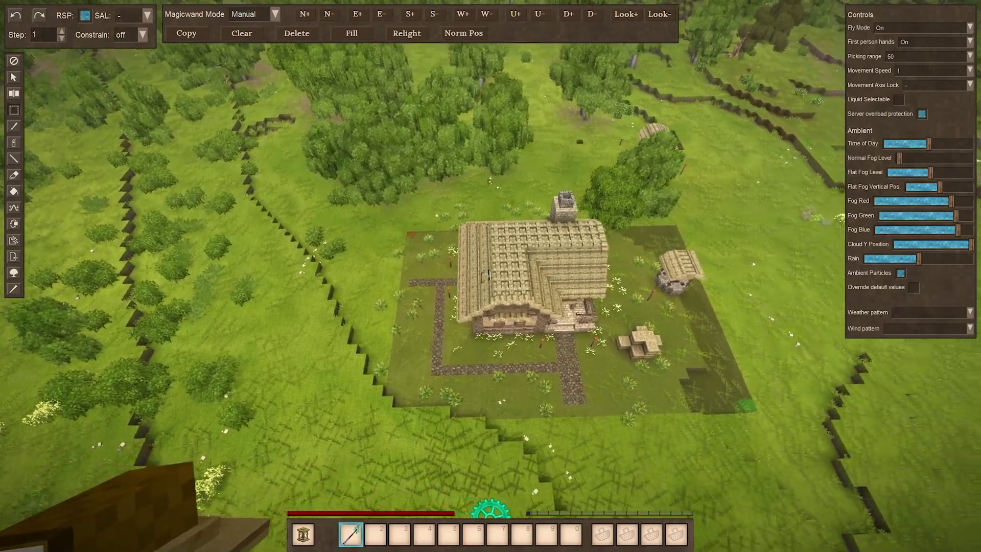
- Grow the selection upward in one-block increments until it encloses the cottage's roof and chimney
{"action": "key", "text": "w"}
{"action": "key", "text": "d"}
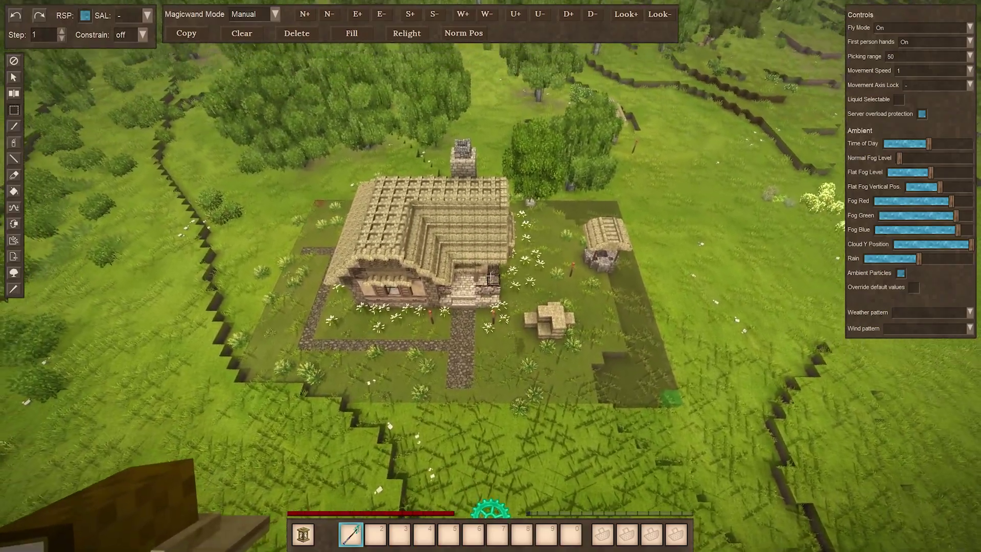
{"action": "key", "text": "w"}
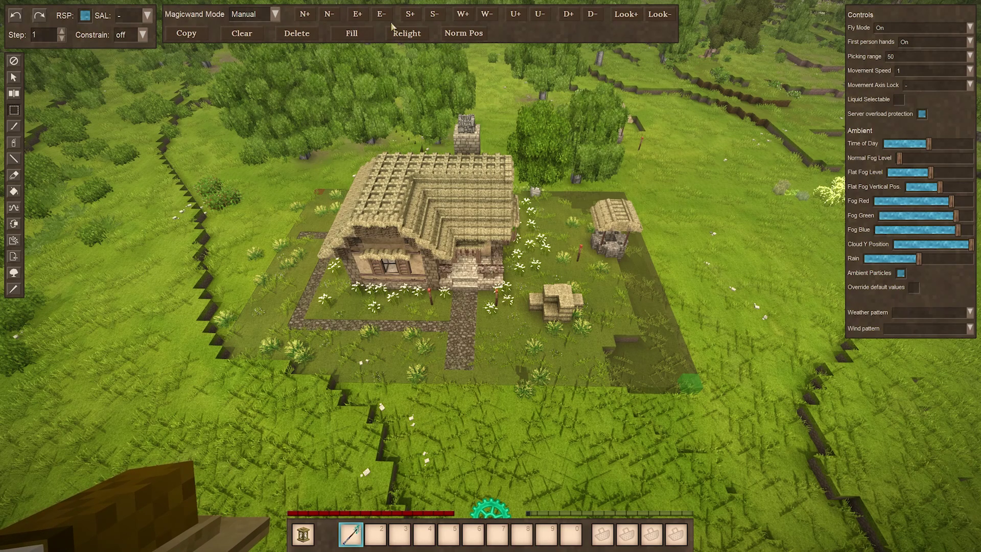
{"action": "left_click", "coordinate": [518, 19]}
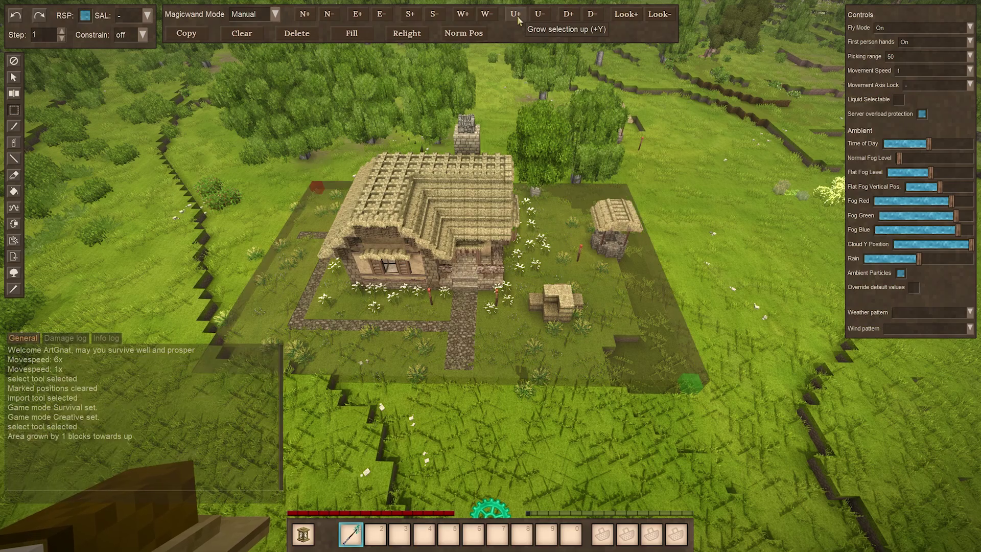
{"action": "left_click", "coordinate": [518, 19]}
{"action": "left_click", "coordinate": [518, 19]}
{"action": "left_click", "coordinate": [518, 19]}
{"action": "left_click", "coordinate": [518, 19]}
{"action": "left_click", "coordinate": [518, 19]}
{"action": "left_click", "coordinate": [518, 19]}
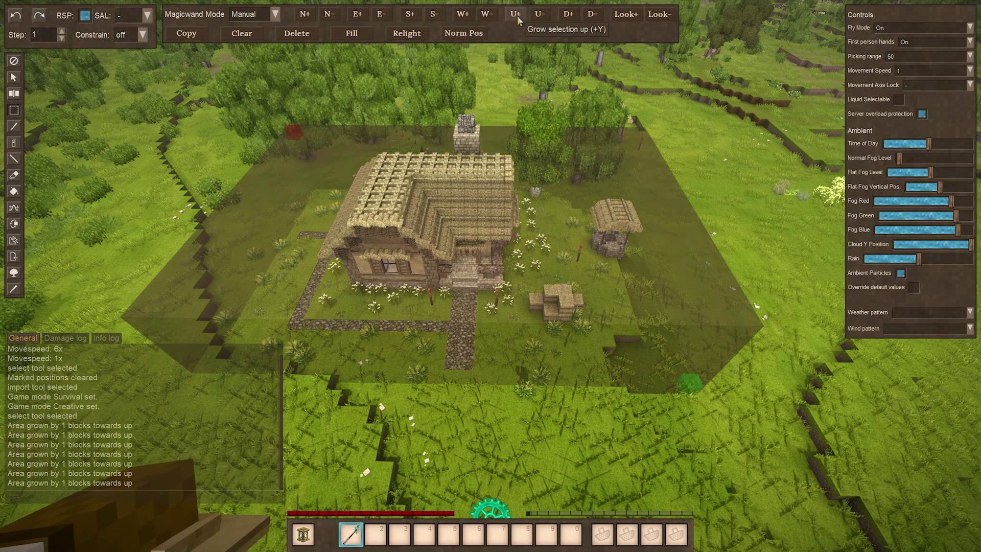
{"action": "left_click", "coordinate": [516, 14]}
{"action": "left_click", "coordinate": [516, 14]}
{"action": "left_click", "coordinate": [516, 15]}
{"action": "left_click", "coordinate": [516, 14]}
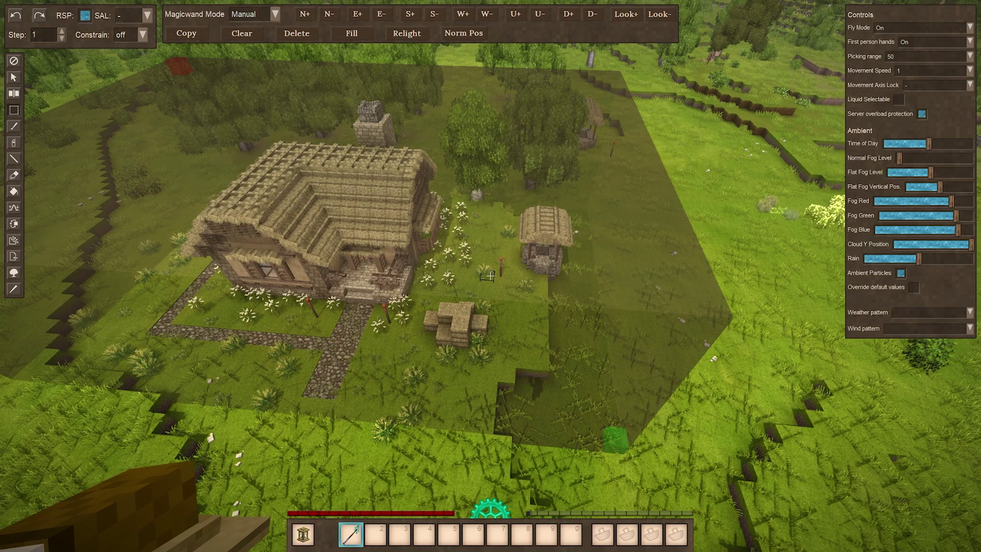
- Adjust the selection westward in one-block increments, bringing its well-side boundary in towards the cottage
{"action": "key", "text": "w"}
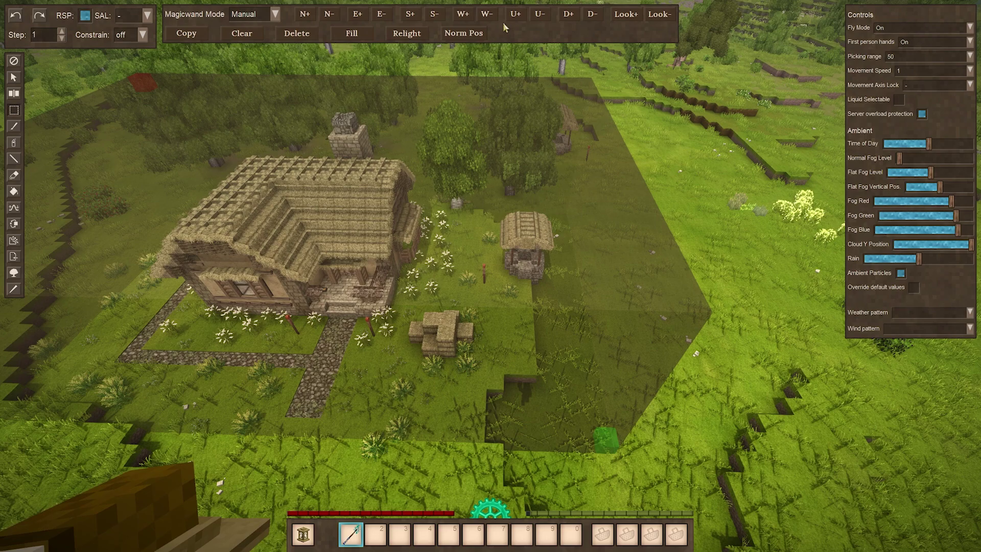
{"action": "left_click", "coordinate": [467, 18]}
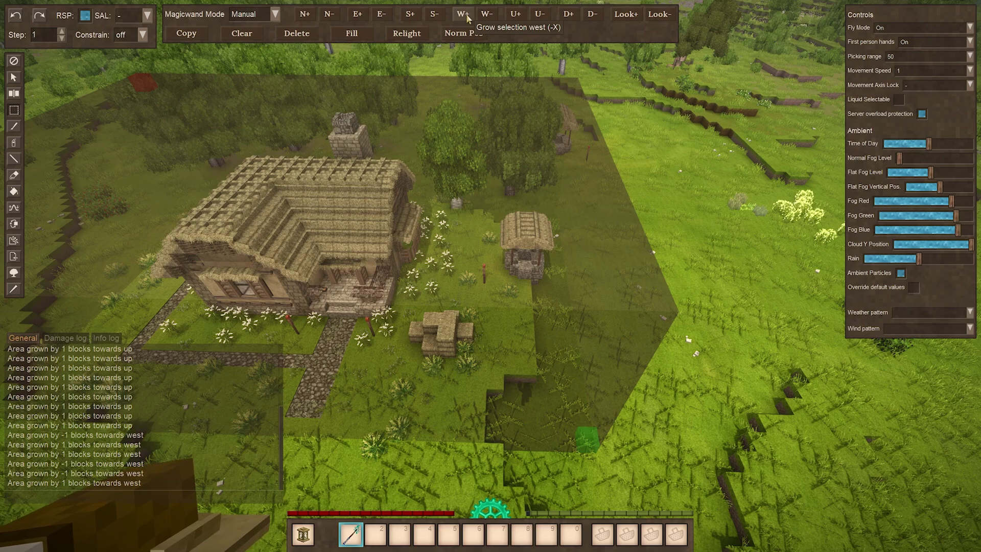
{"action": "left_click", "coordinate": [466, 18]}
{"action": "left_click", "coordinate": [466, 17]}
{"action": "left_click", "coordinate": [466, 18]}
{"action": "left_click", "coordinate": [467, 18]}
{"action": "left_click", "coordinate": [467, 17]}
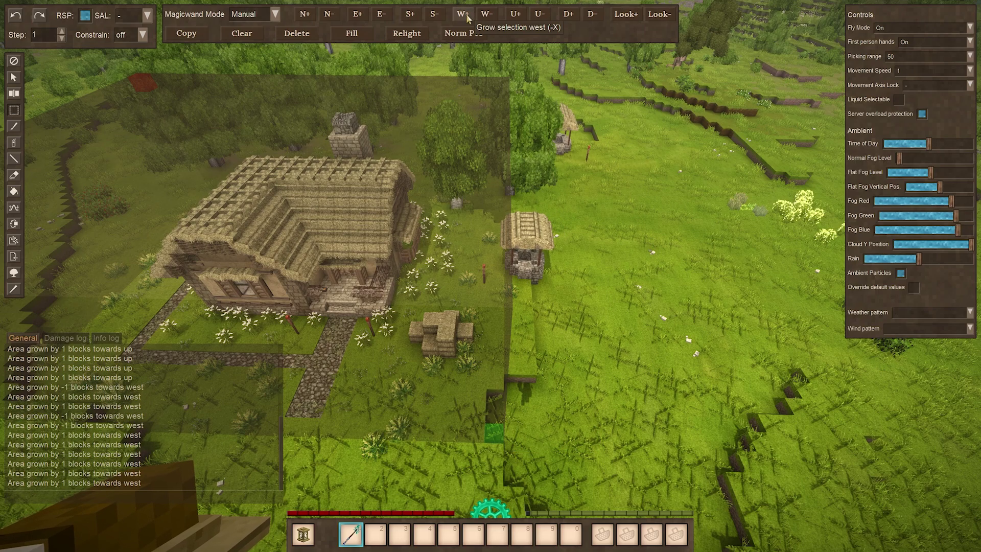
{"action": "left_click", "coordinate": [466, 17]}
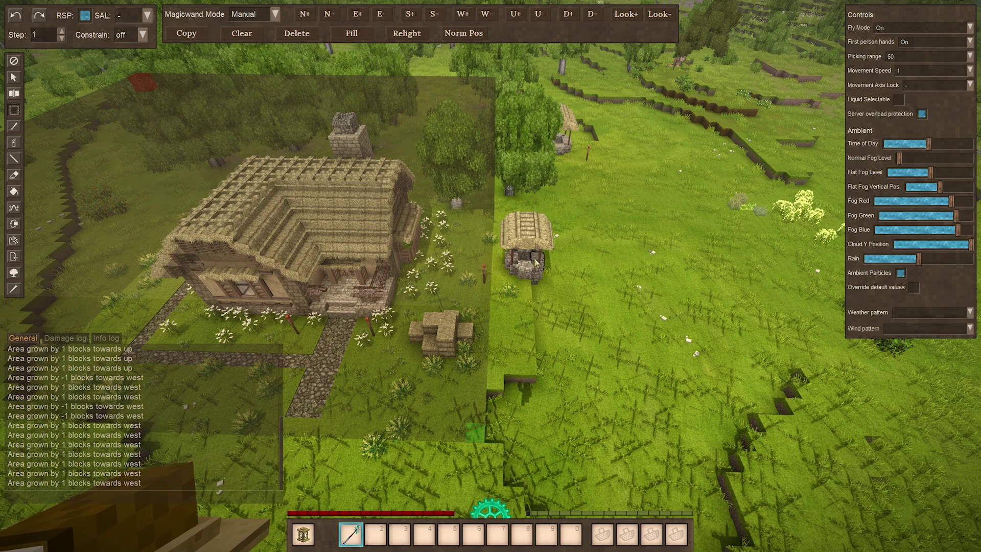
- Export the selected cottage as a schematic with the command /we export-client House and accept the file House.json
{"action": "key", "text": "a"}
{"action": "key", "text": "s"}
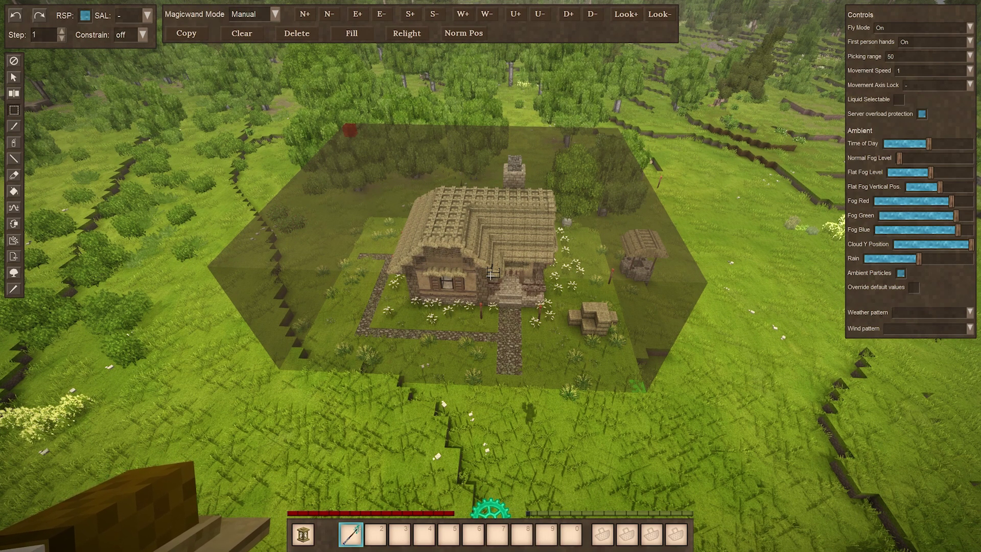
{"action": "key", "text": "t"}
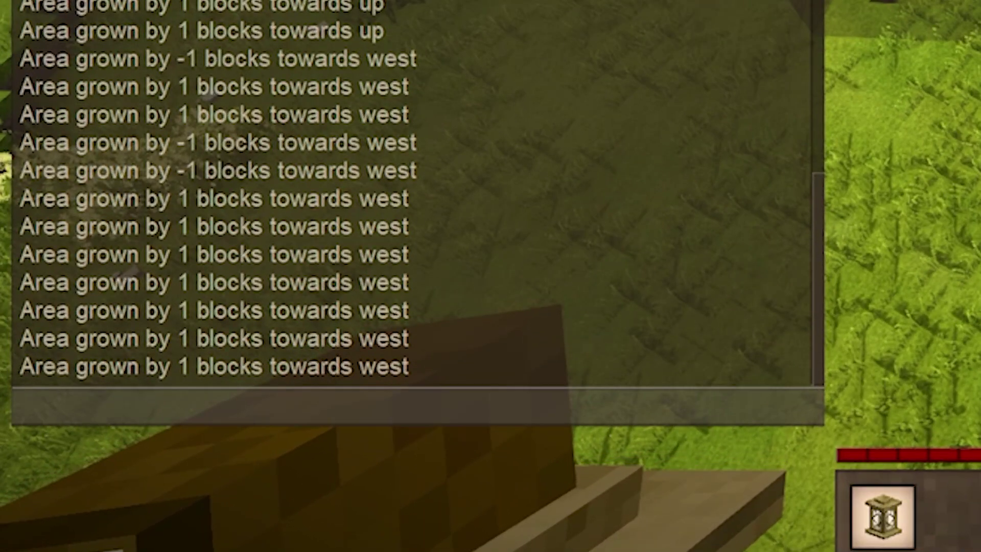
{"action": "type", "text": "/"}
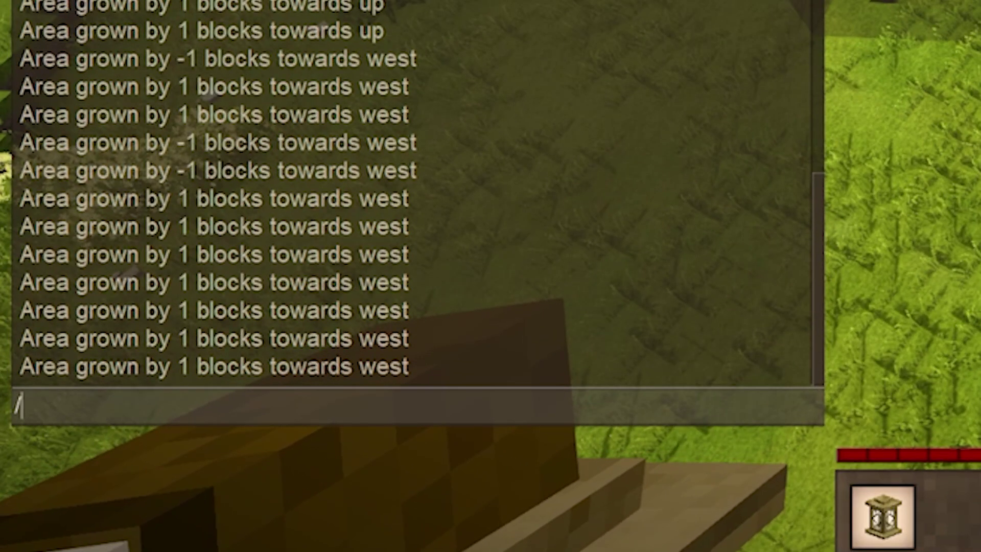
{"action": "type", "text": "we e"}
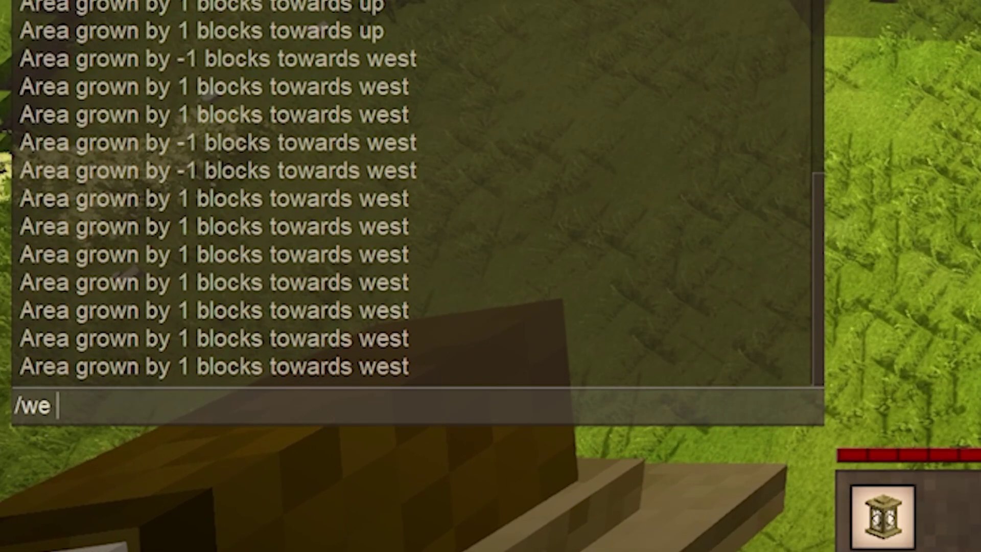
{"action": "type", "text": "export-client"}
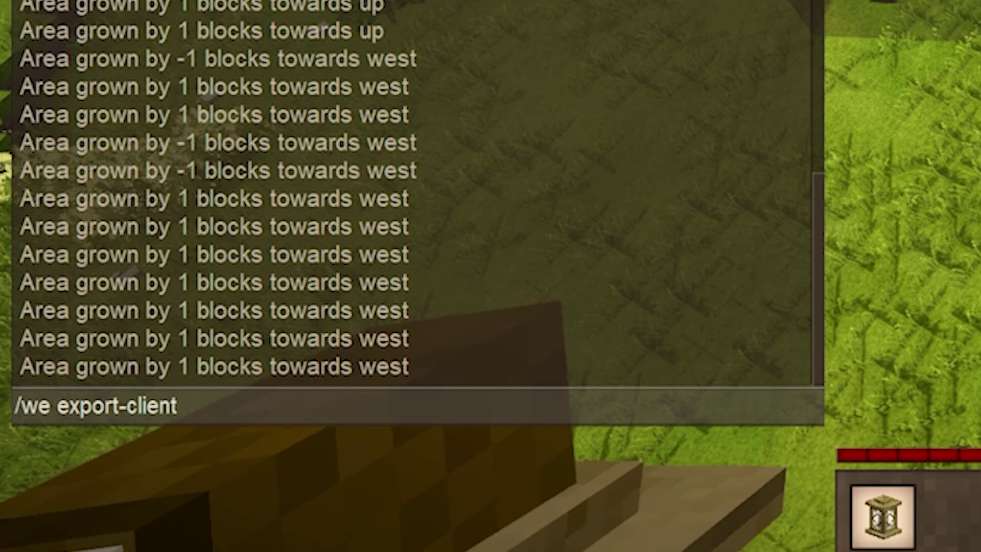
{"action": "type", "text": "House"}
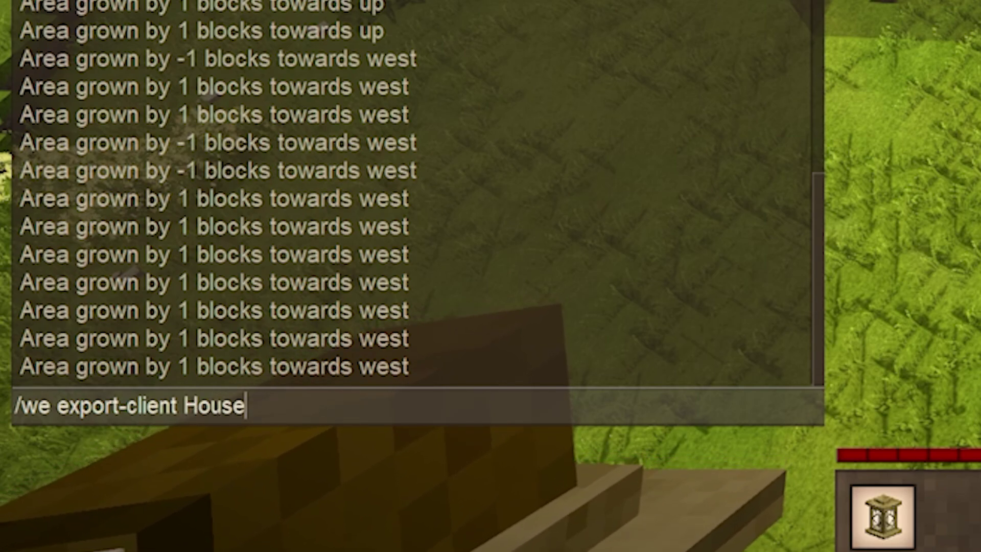
{"action": "key", "text": "Return"}
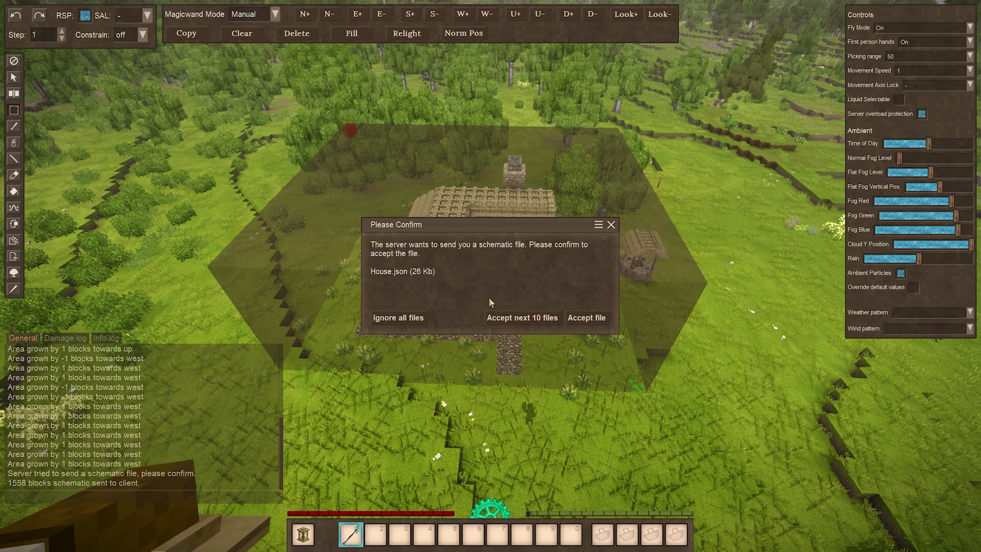
{"action": "left_click", "coordinate": [586, 317]}
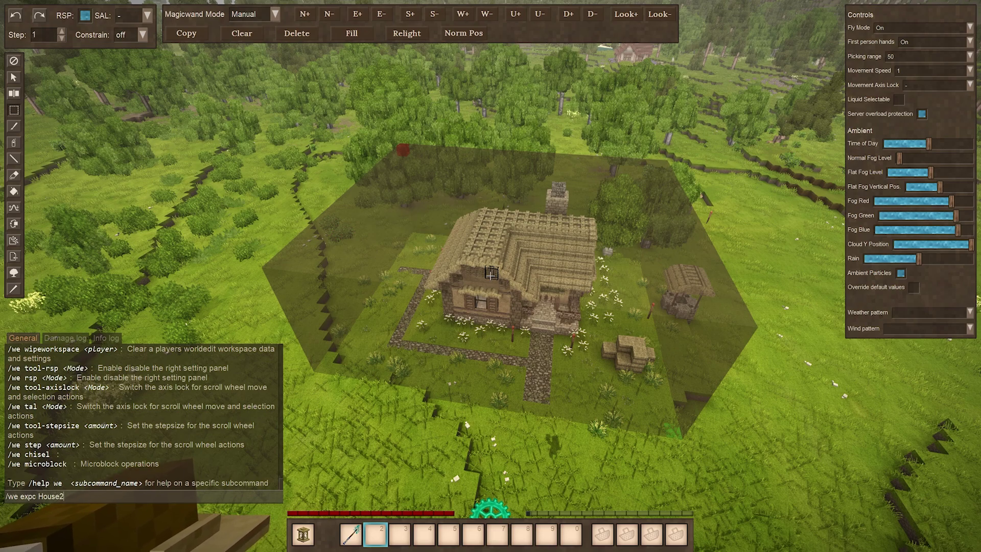
- Export the same selection as House2 with the shortened command /we expc House2
{"action": "key", "text": "Return"}
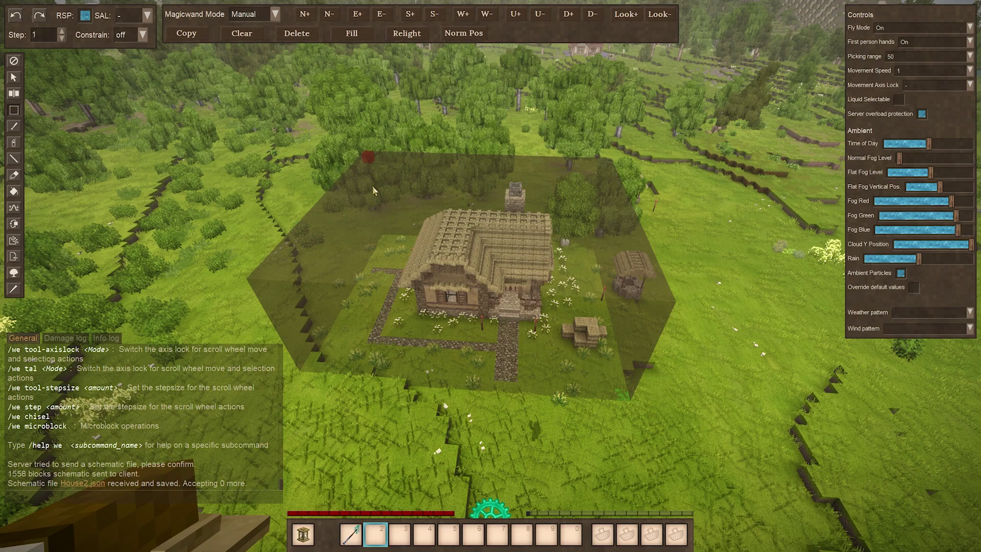
- Clear the cottage selection and switch to the saved singleplayer world L Cover 60 L Scale 200
{"action": "left_click", "coordinate": [242, 34]}
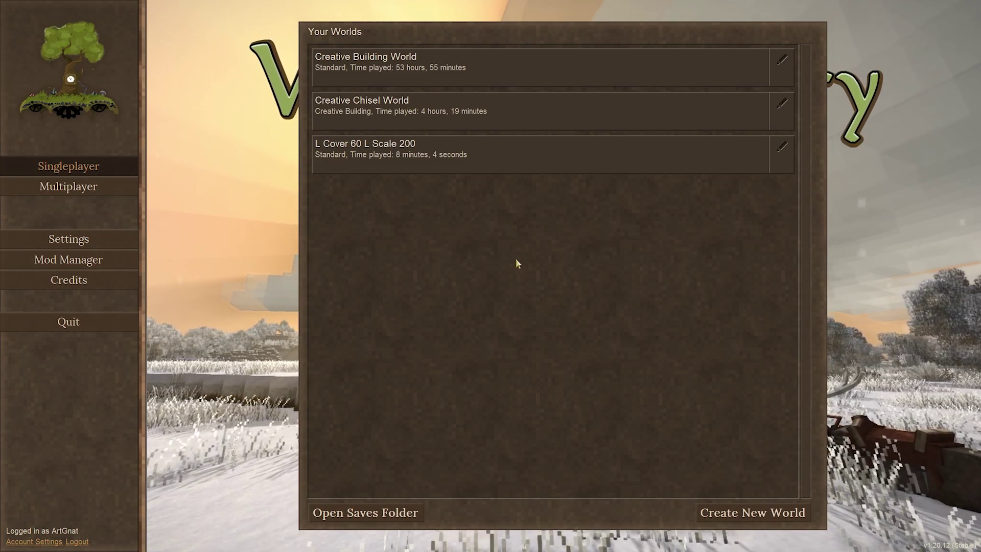
{"action": "mouse_move", "coordinate": [354, 75]}
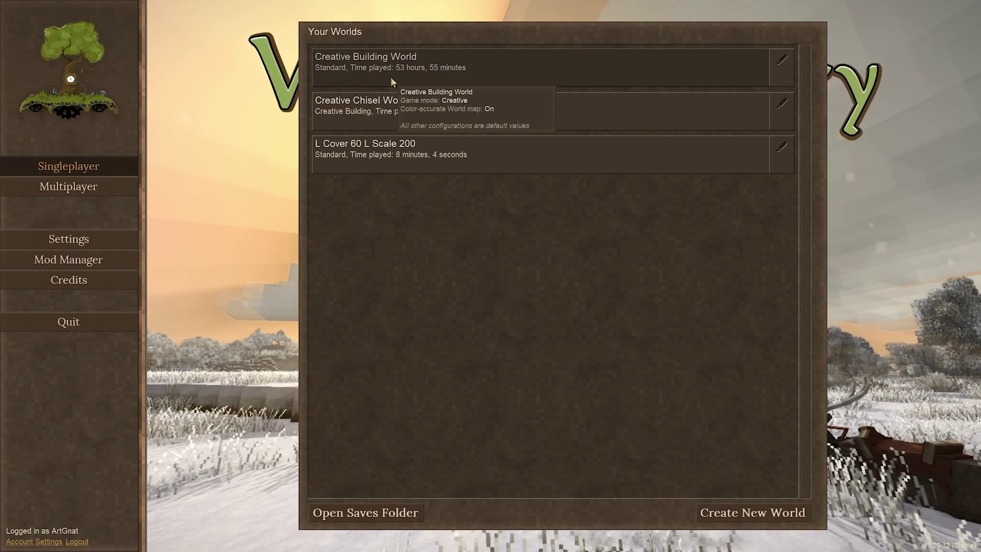
{"action": "mouse_move", "coordinate": [375, 162]}
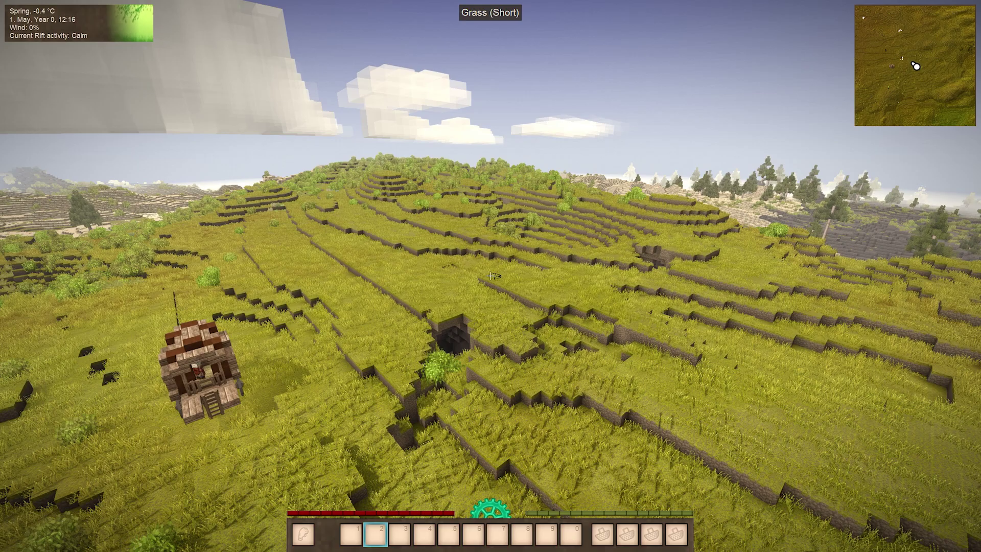
- Get the magic wand from the creative inventory and load House.json with the Import tool
{"action": "type", "text": "e"}
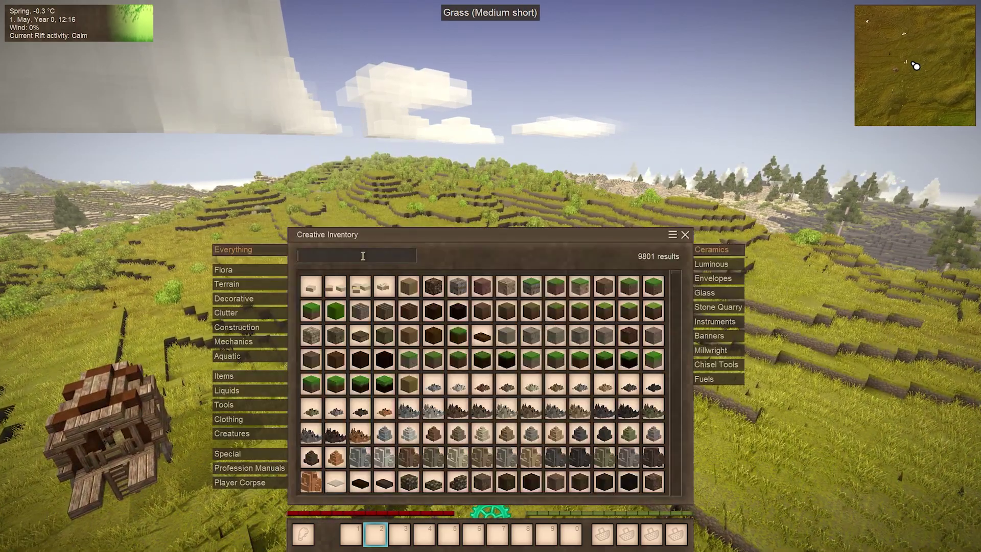
{"action": "type", "text": "magic"}
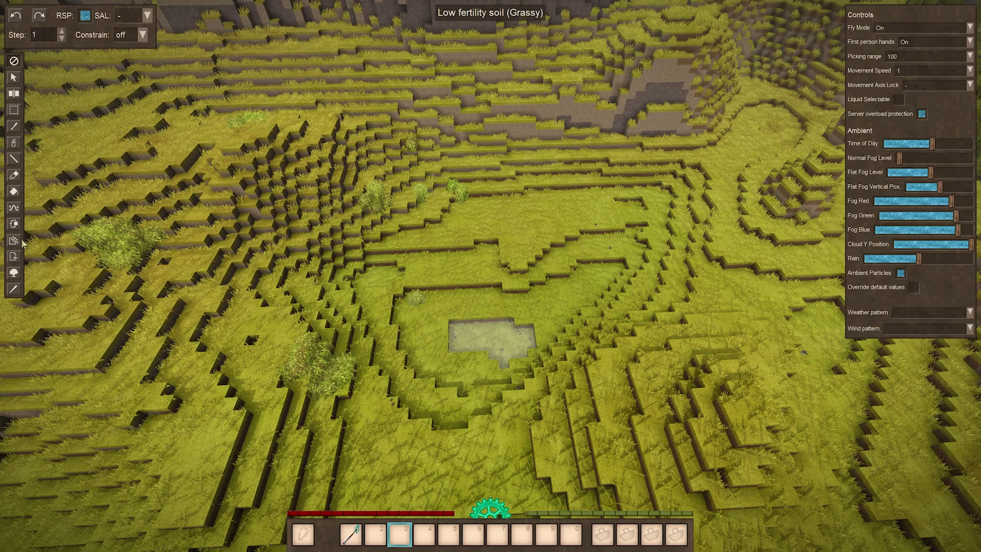
{"action": "left_click", "coordinate": [13, 257]}
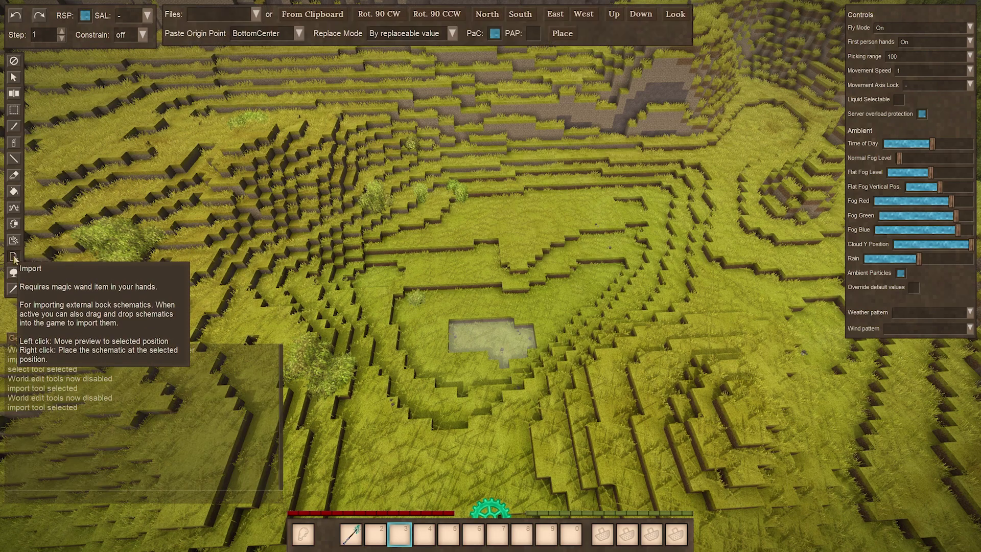
{"action": "left_click", "coordinate": [252, 15]}
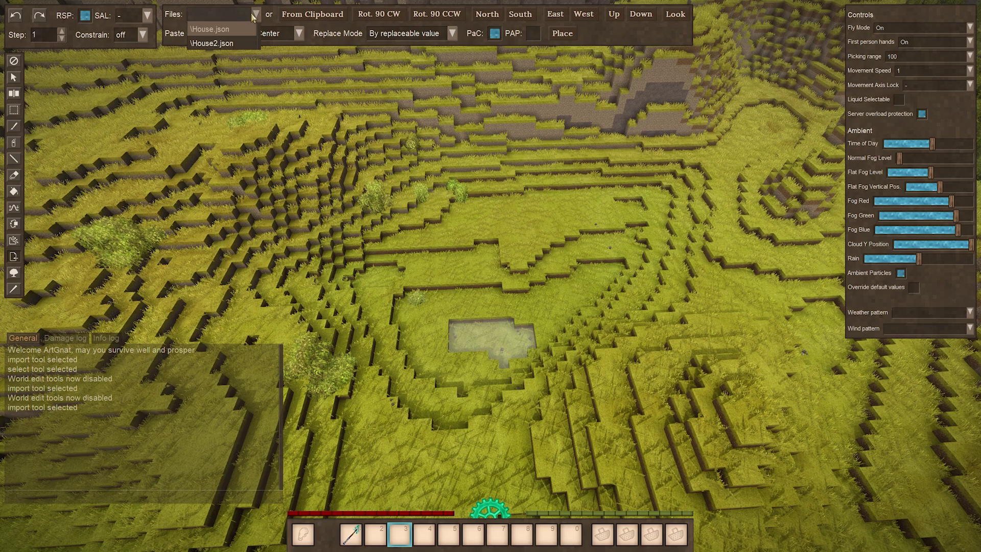
{"action": "left_click", "coordinate": [218, 30]}
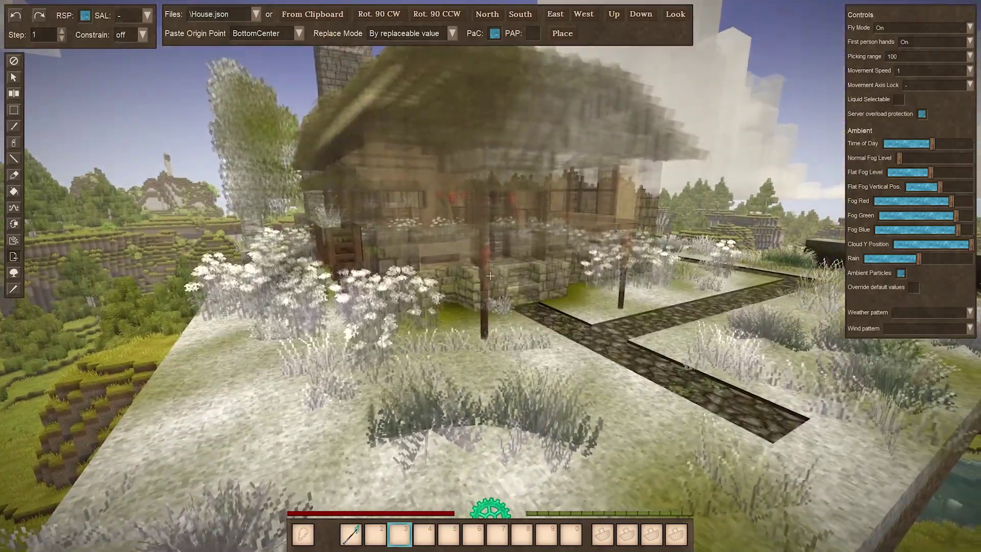
- Equip the magic wand and move the house preview onto the valley floor beside the small pond
{"action": "key", "text": "d"}
{"action": "key", "text": "a"}
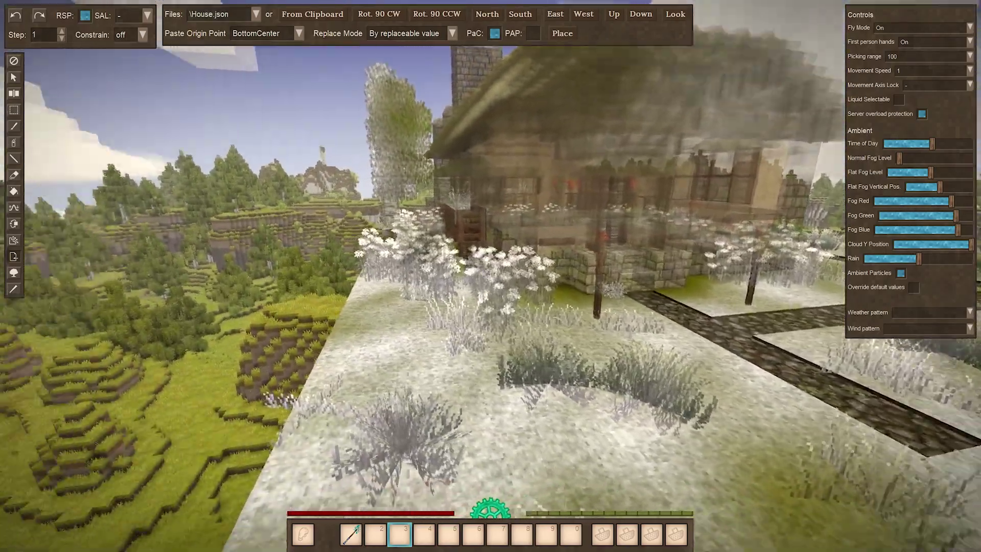
{"action": "key", "text": "1"}
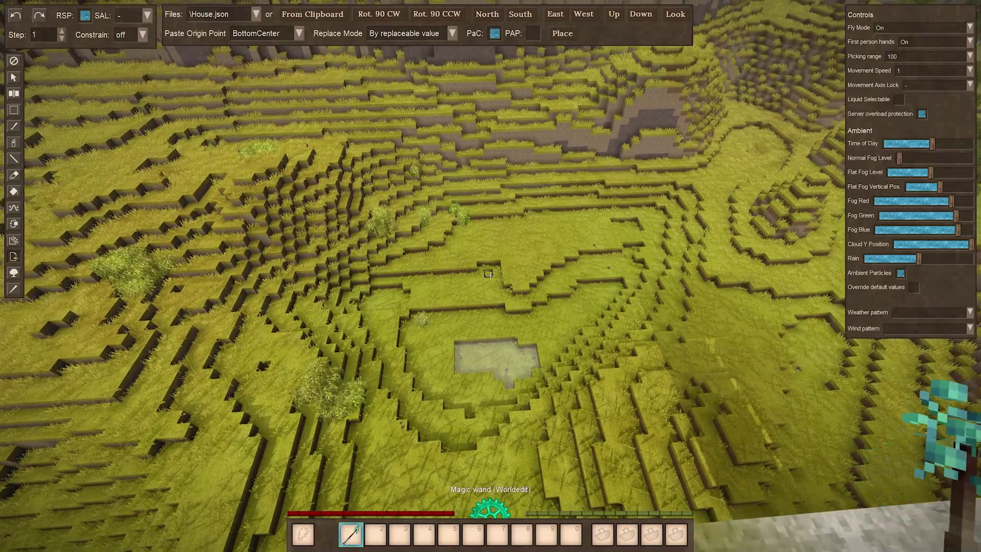
{"action": "key", "text": "s"}
{"action": "key", "text": "alt"}
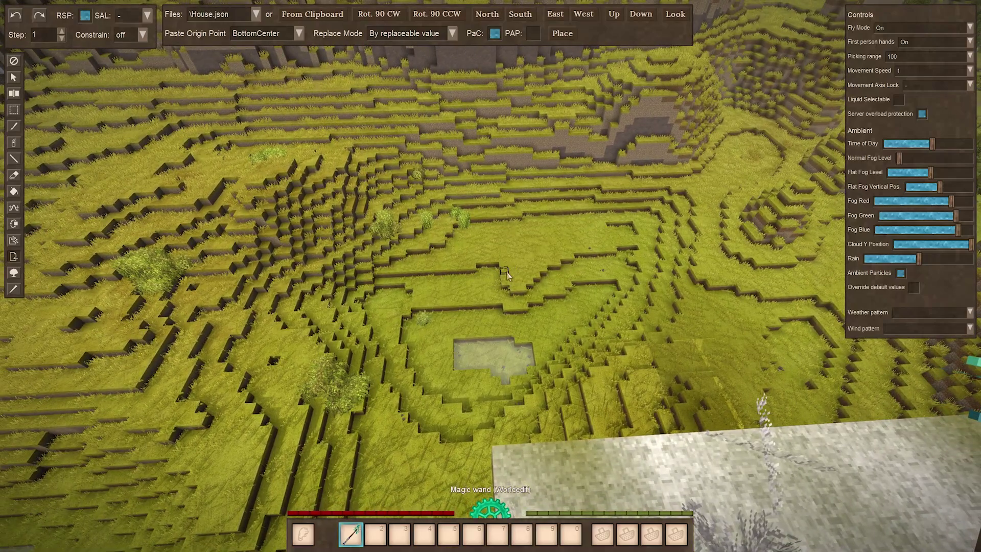
{"action": "left_click", "coordinate": [504, 273]}
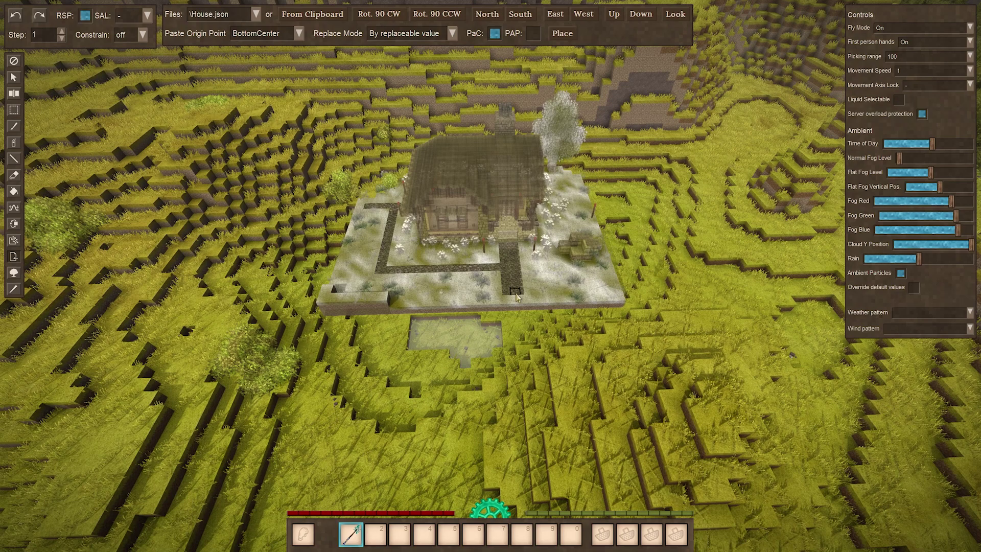
{"action": "left_click", "coordinate": [514, 293]}
{"action": "left_click", "coordinate": [430, 268]}
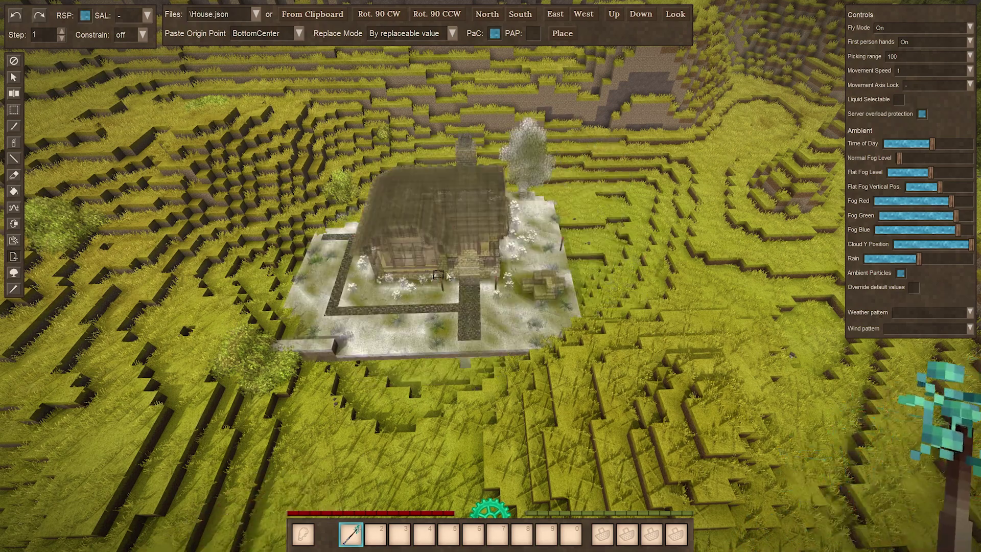
{"action": "left_click", "coordinate": [494, 264]}
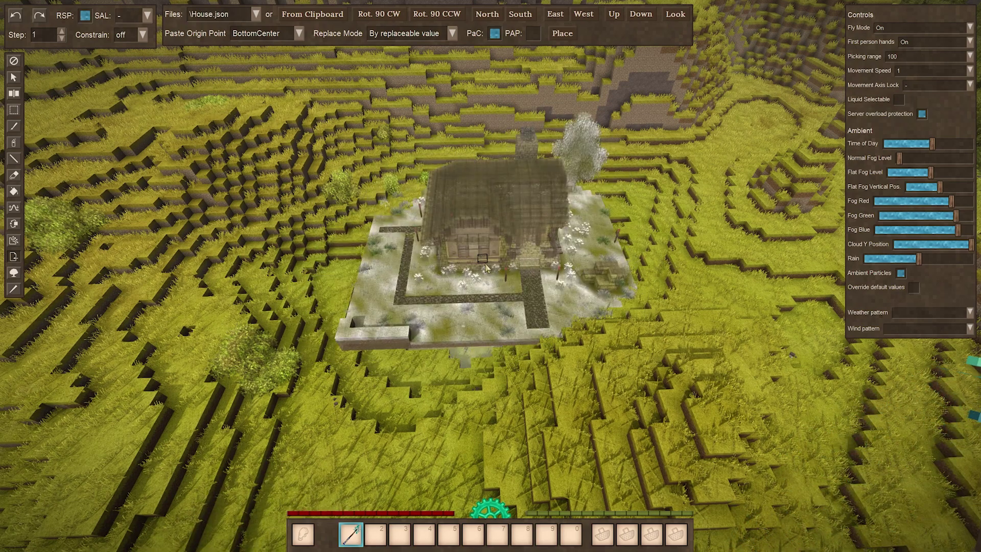
- Rotate the house preview 180 degrees clockwise in 90-degree increments and rotate it back counterclockwise
{"action": "key", "text": "w"}
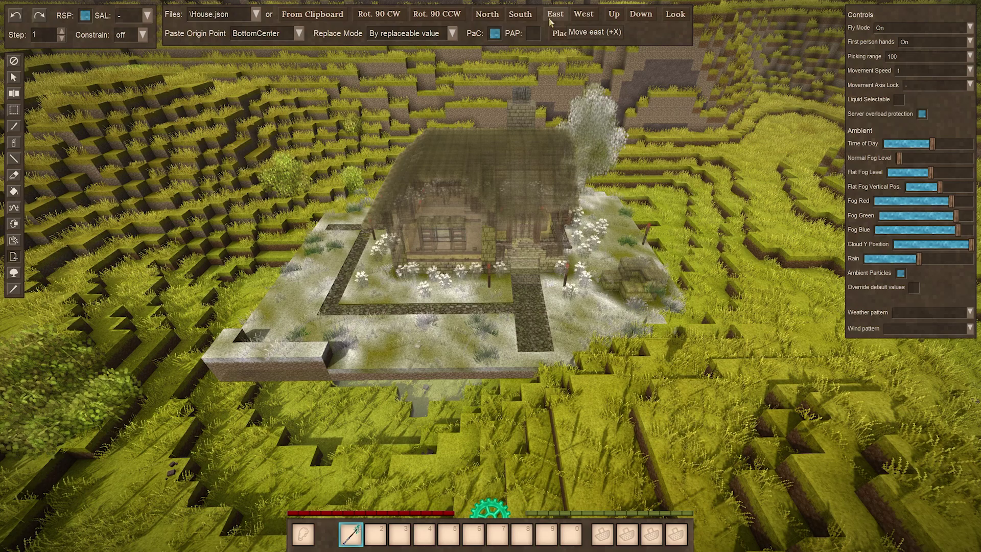
{"action": "left_click", "coordinate": [394, 19]}
{"action": "left_click", "coordinate": [394, 19]}
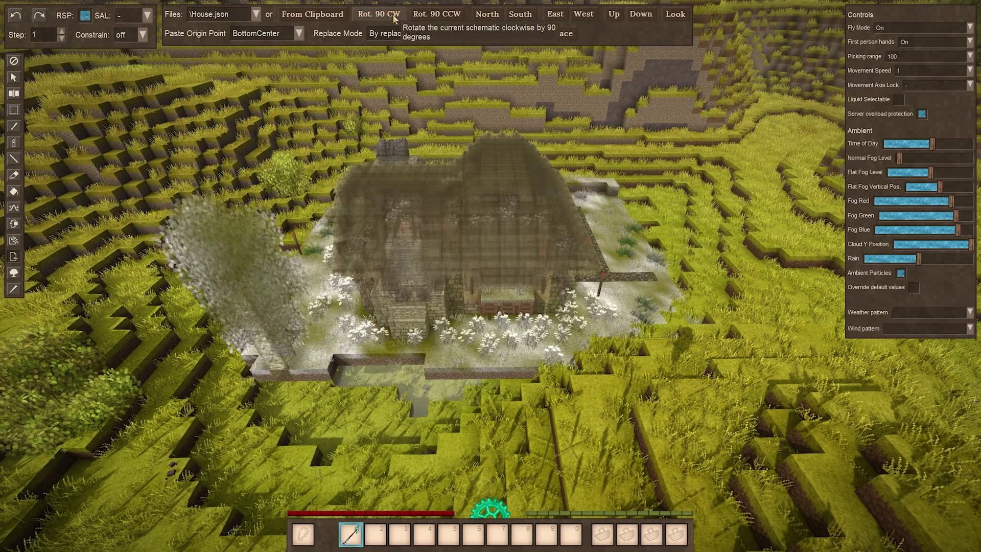
{"action": "left_click", "coordinate": [440, 17]}
{"action": "left_click", "coordinate": [441, 18]}
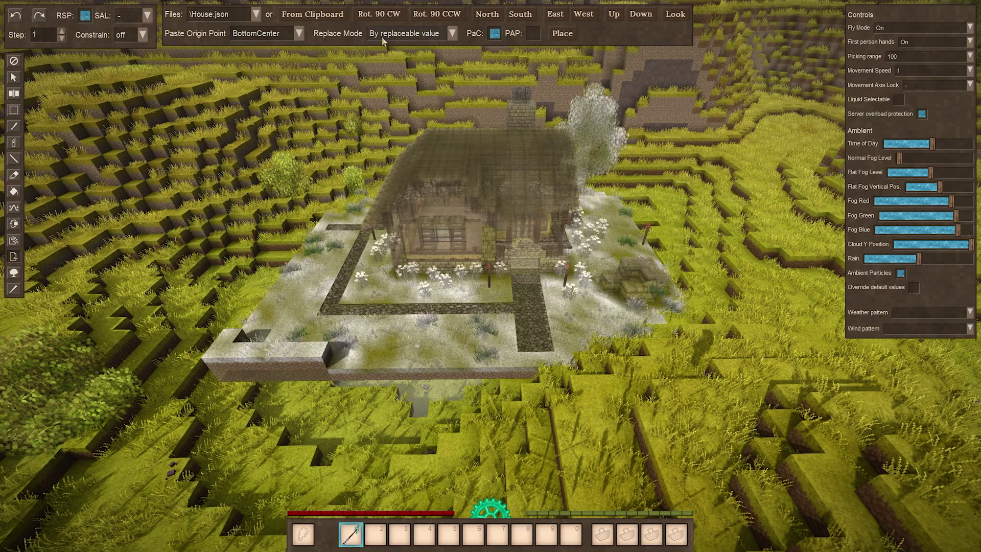
- Place the house at the aimed block with Replace Mode By replaceable value, and undo that placement
{"action": "left_click", "coordinate": [433, 37]}
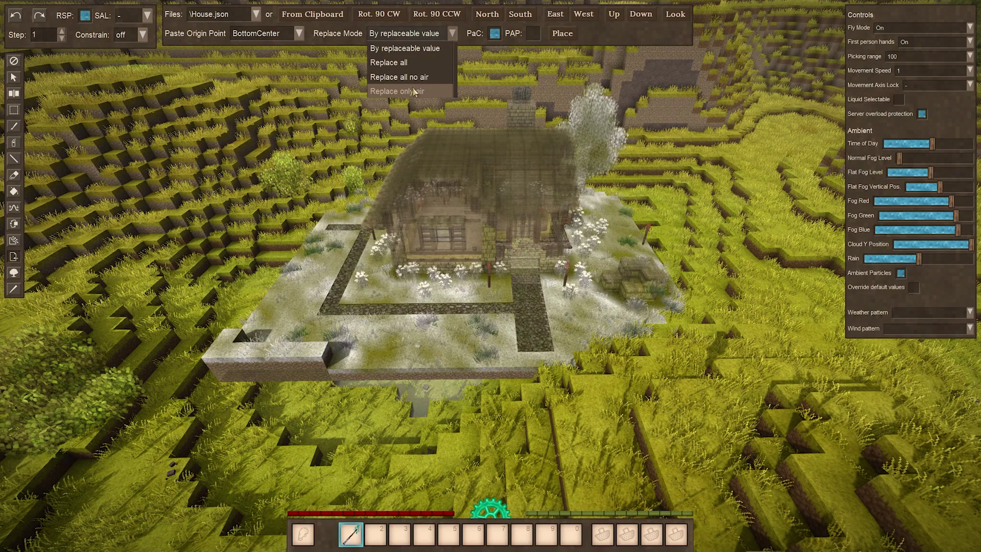
{"action": "left_click", "coordinate": [423, 46]}
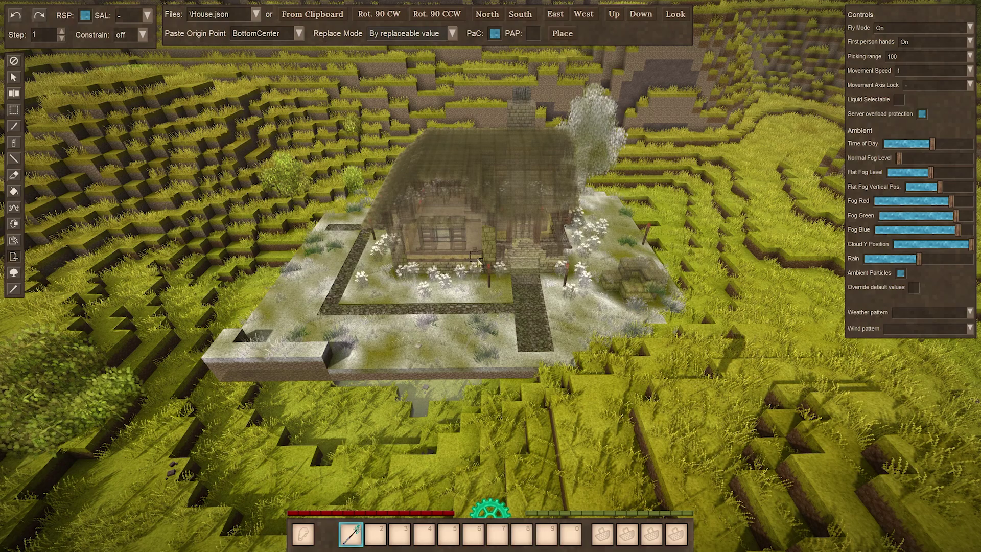
{"action": "left_click", "coordinate": [477, 258]}
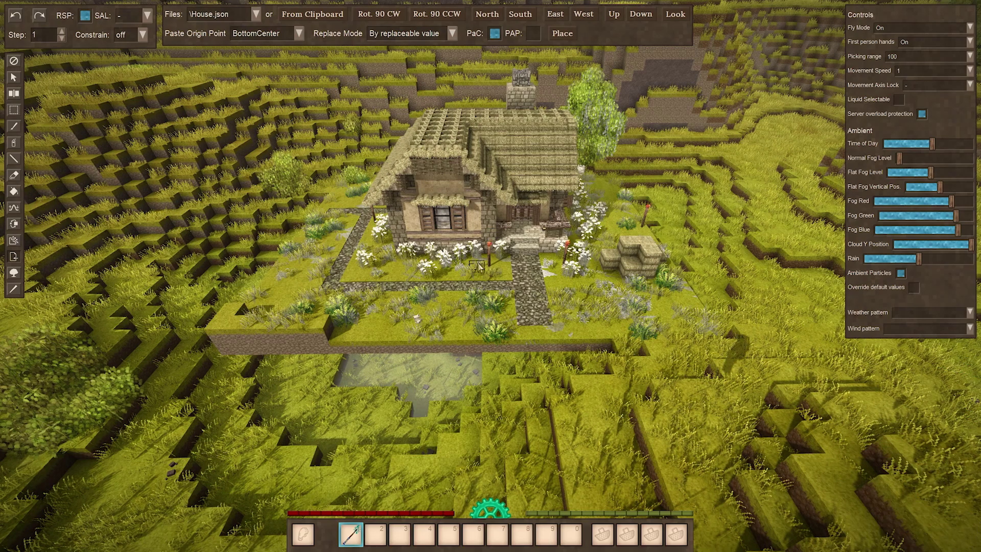
{"action": "left_click", "coordinate": [14, 16]}
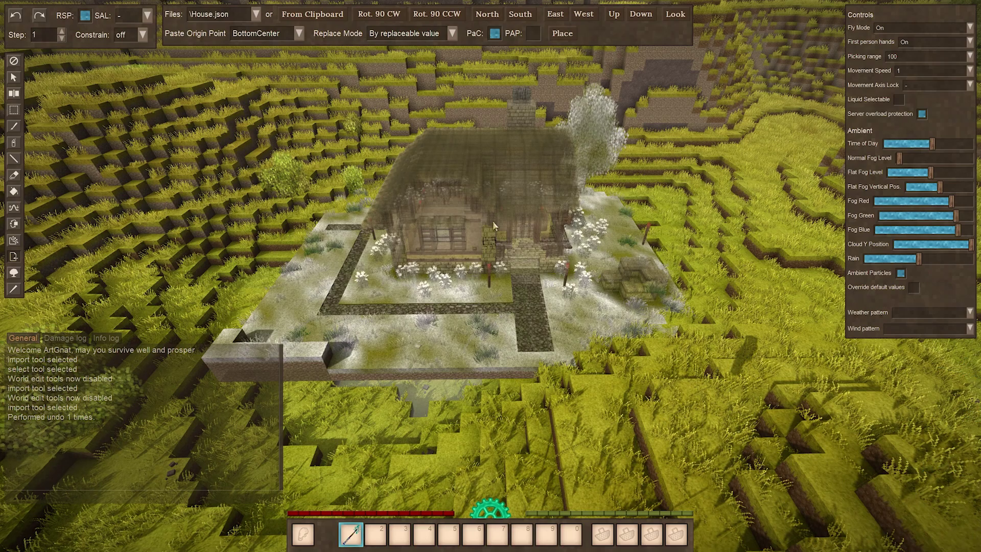
- Place the house exactly at its preview position near the pond and disable the WorldEdit tool
{"action": "left_click", "coordinate": [563, 35]}
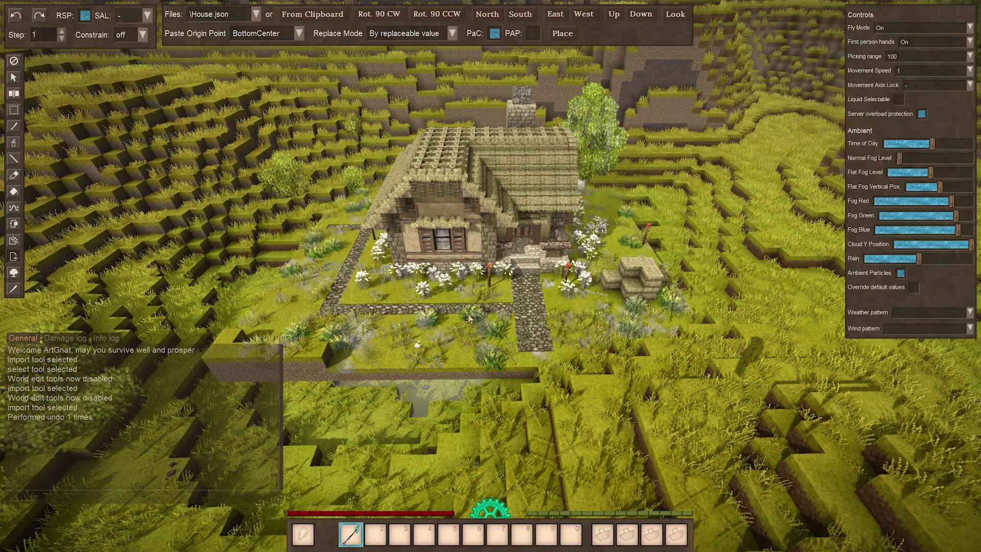
{"action": "key", "text": "w"}
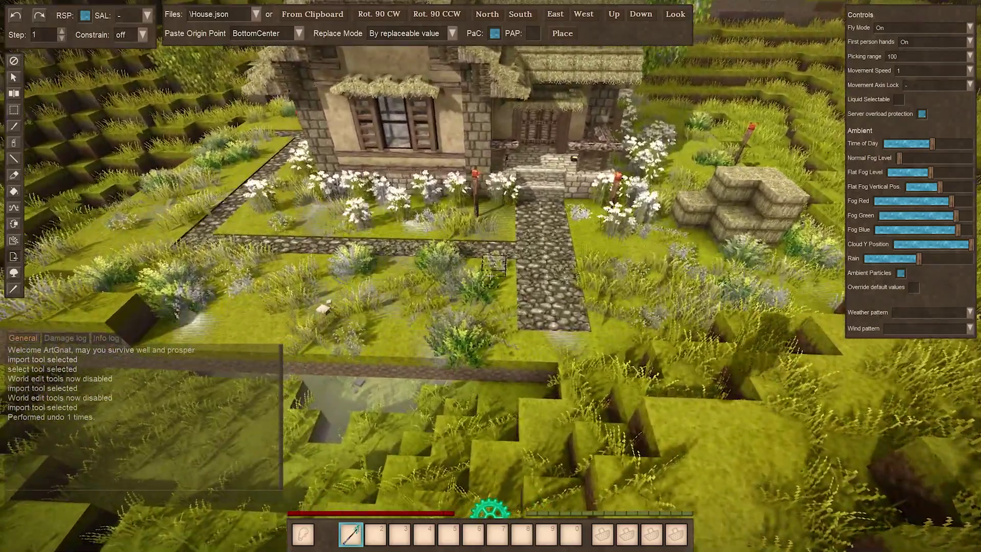
{"action": "key", "text": "a"}
{"action": "key", "text": "alt"}
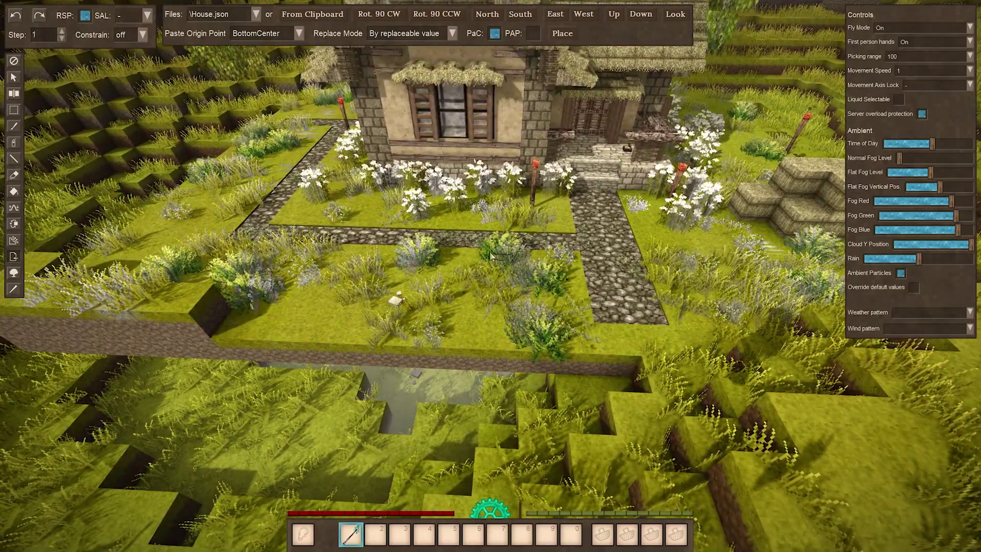
{"action": "key", "text": "s"}
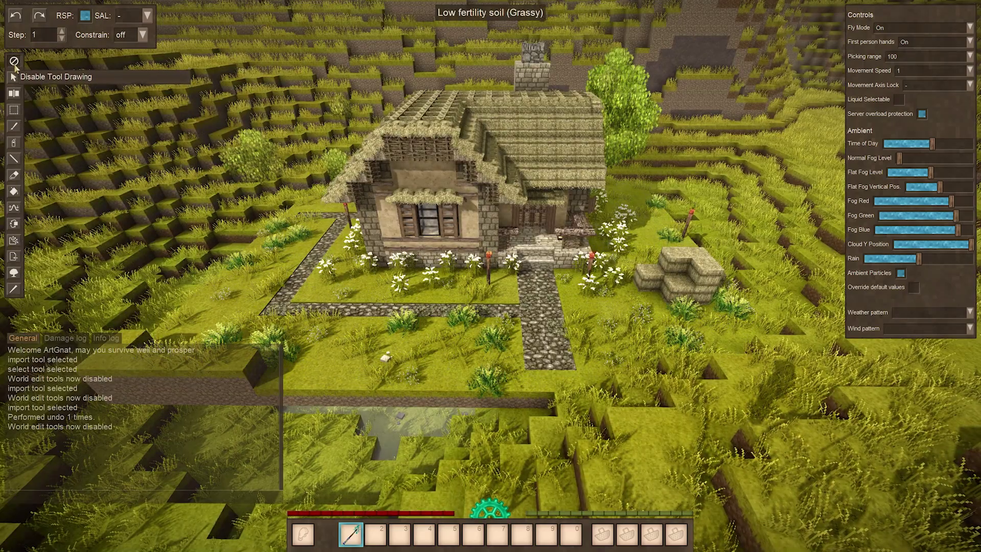
- Flood-fill the hollows in the terrain behind the house's tree with grassy medium fertility soil in Flat (2D) mode
{"action": "key", "text": "w"}
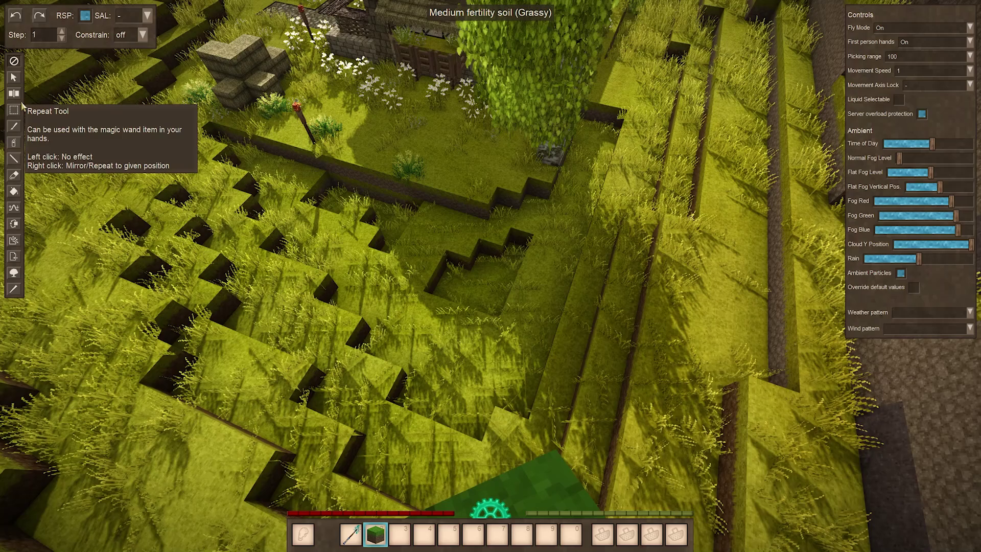
{"action": "left_click", "coordinate": [14, 192]}
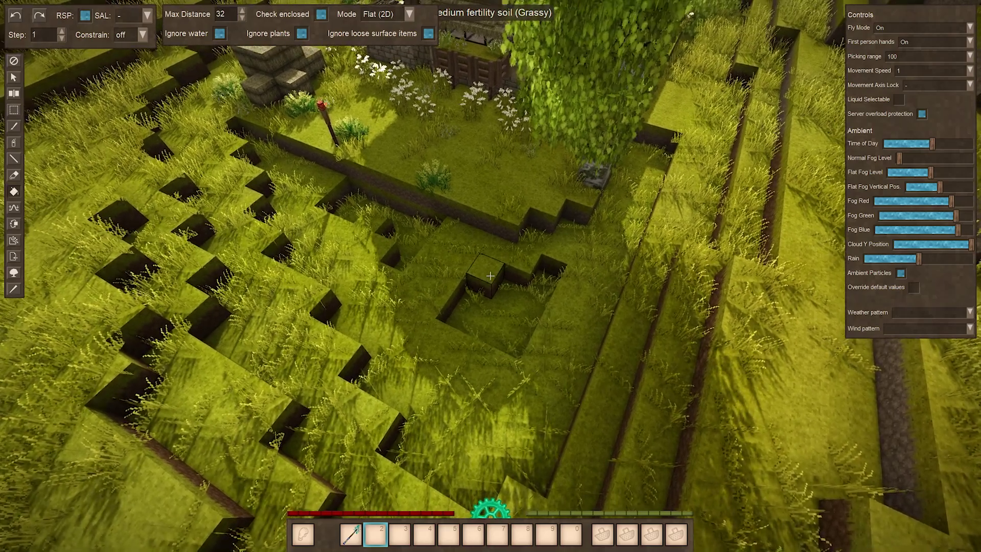
{"action": "middle_click", "coordinate": [490, 276]}
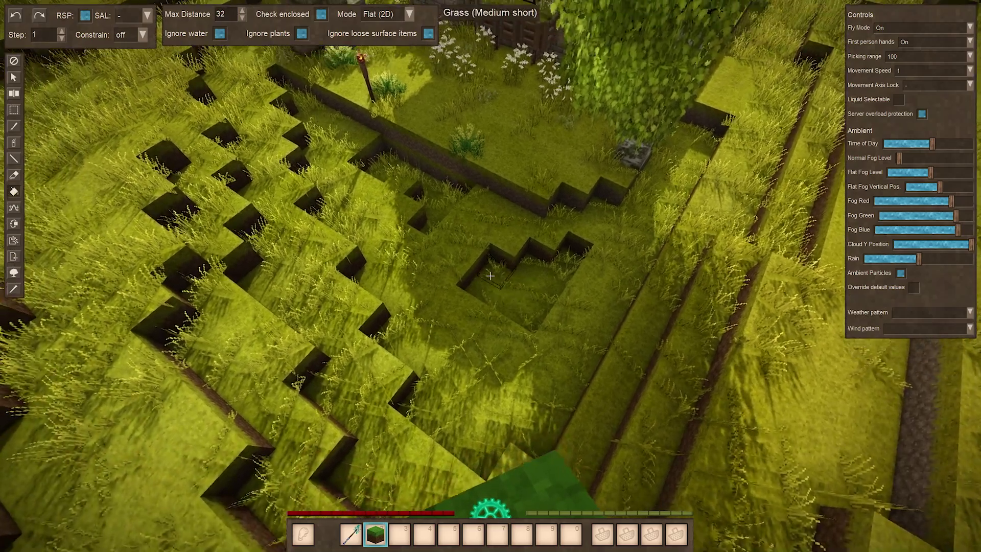
{"action": "right_click", "coordinate": [490, 276]}
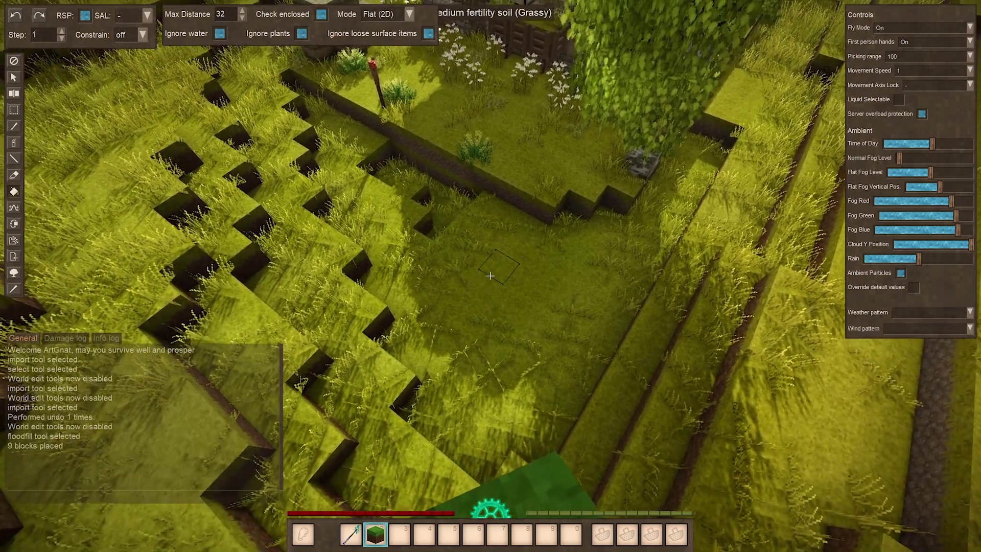
{"action": "right_click", "coordinate": [491, 276]}
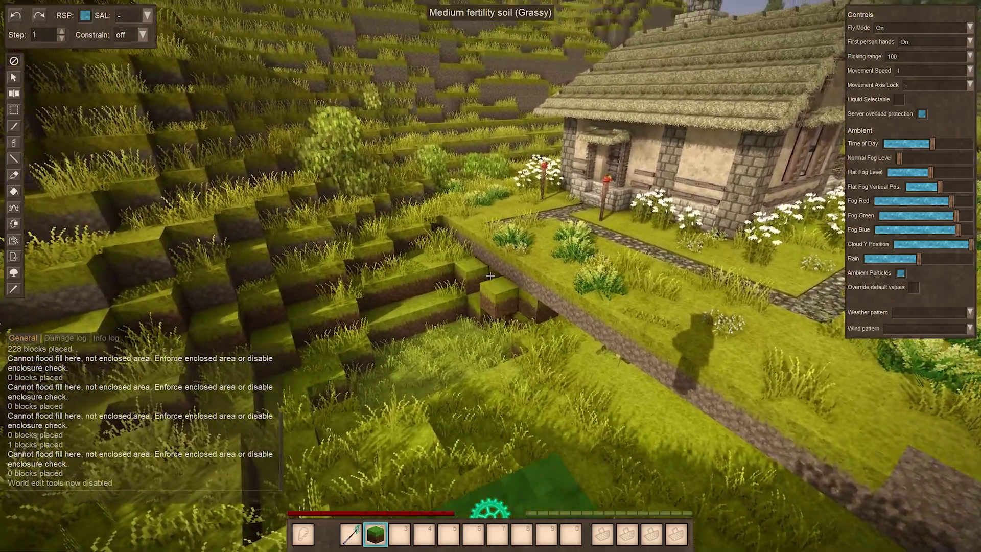
- Place single grassy soil blocks along the foot of the house plot's front edge and reactivate the flood fill tool
{"action": "key", "text": "d"}
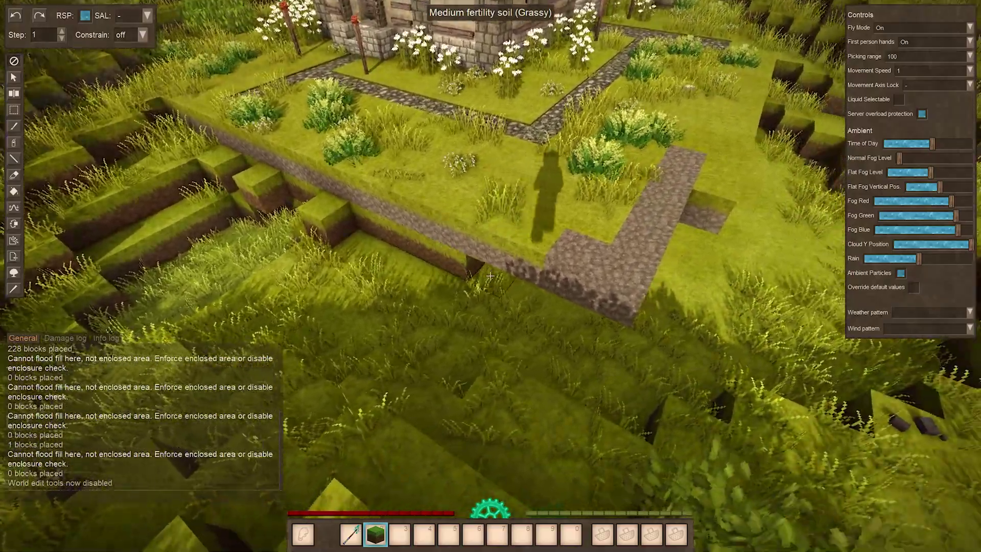
{"action": "key", "text": "d"}
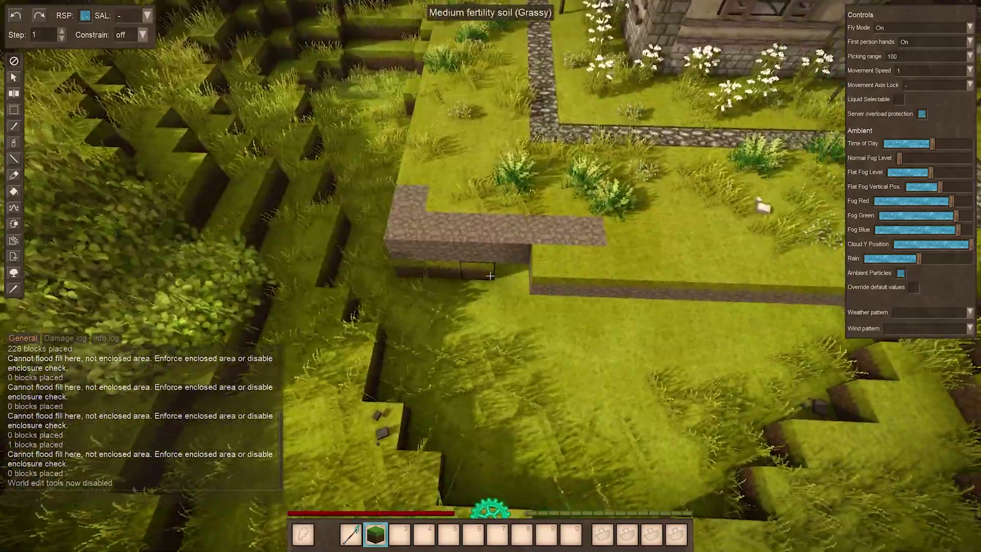
{"action": "right_click", "coordinate": [489, 275]}
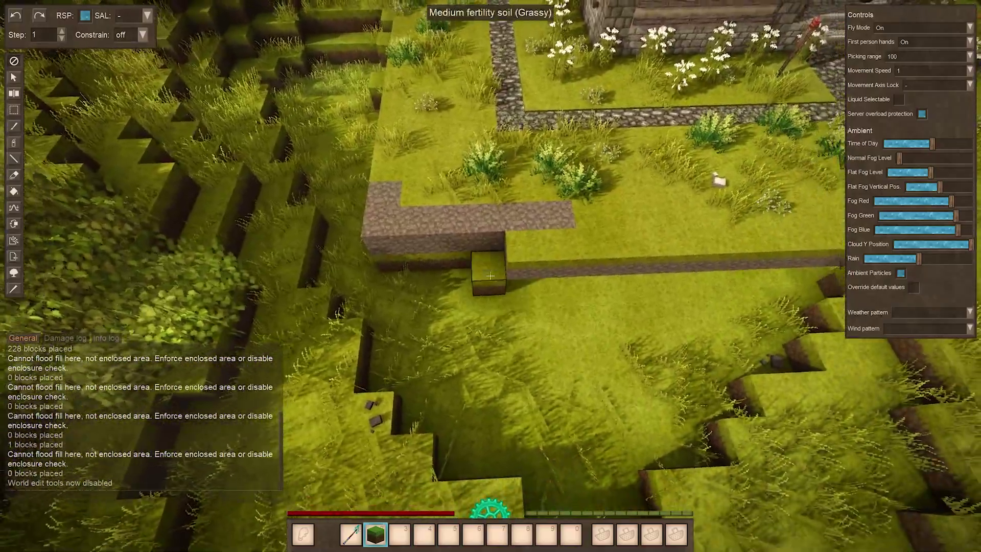
{"action": "key", "text": "d"}
{"action": "right_click", "coordinate": [490, 275]}
{"action": "right_click", "coordinate": [490, 275]}
{"action": "right_click", "coordinate": [490, 275]}
{"action": "right_click", "coordinate": [490, 275]}
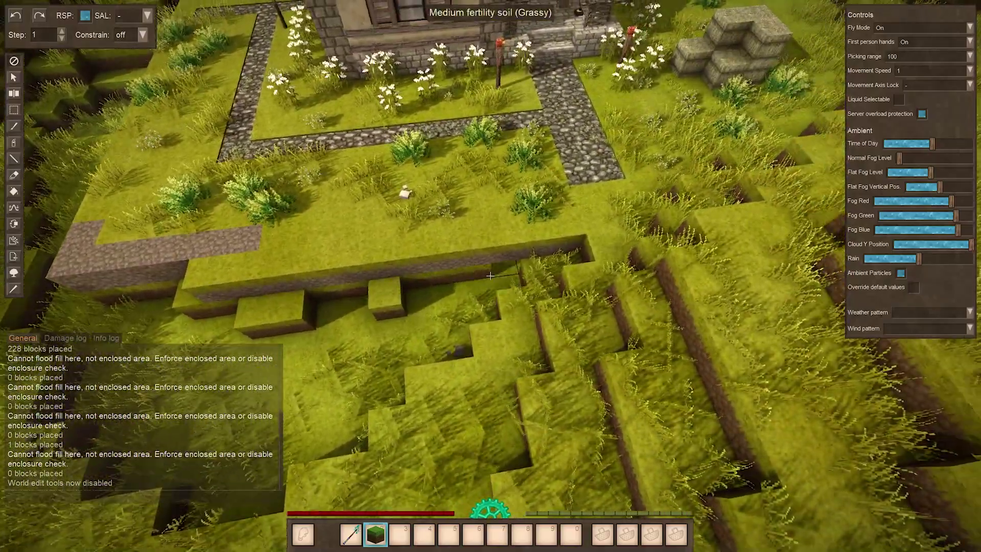
{"action": "key", "text": "s"}
{"action": "key", "text": "alt"}
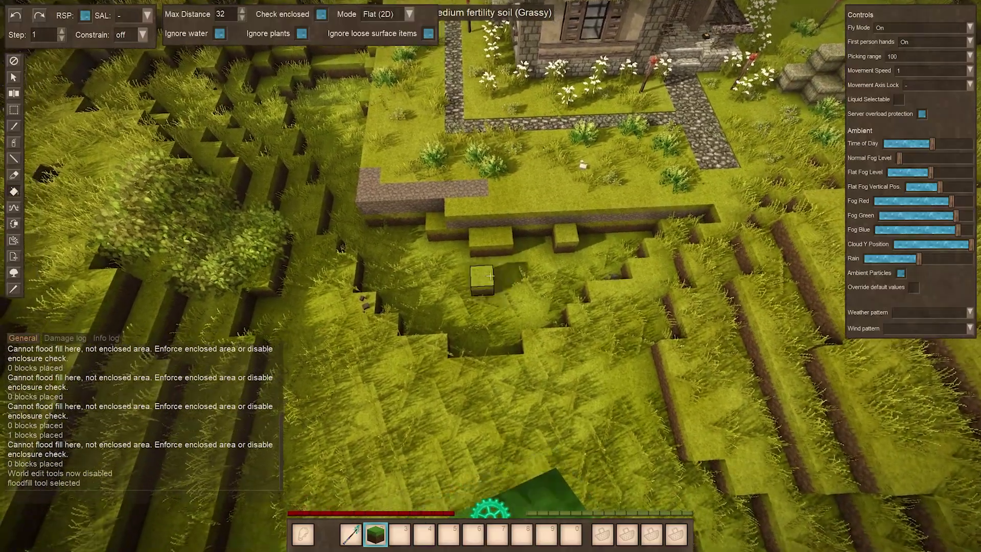
- Flood-fill the sunken area before the house plot and the hollow on the nearby slope with grassy soil in Flat (2D) mode
{"action": "left_click", "coordinate": [490, 276]}
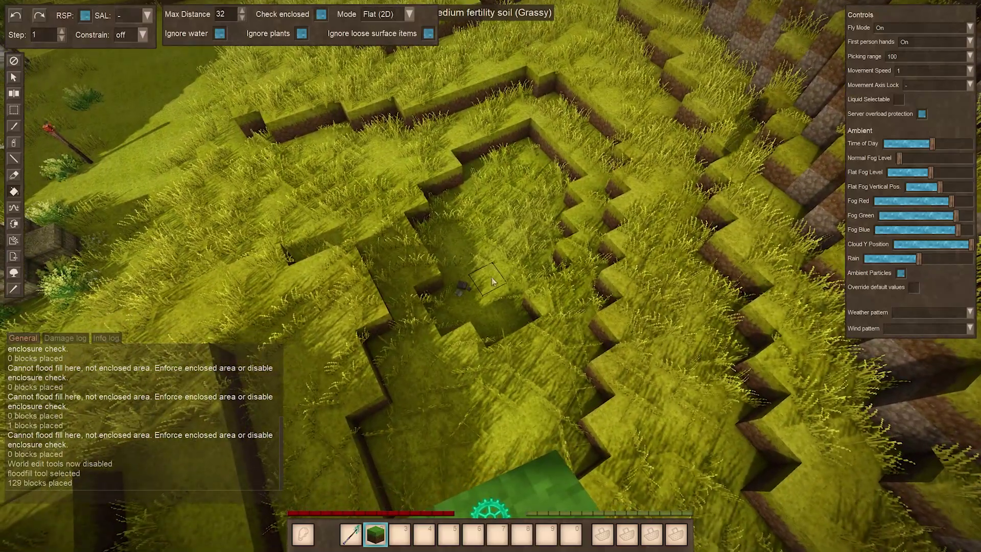
{"action": "left_click", "coordinate": [490, 281]}
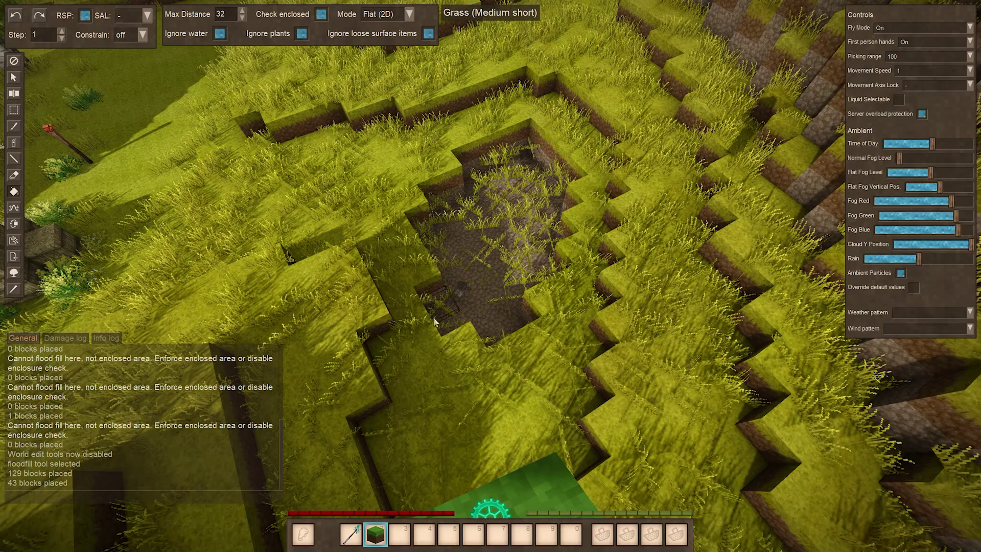
{"action": "left_click", "coordinate": [490, 276]}
- Place single grassy medium fertility soil blocks along the house plot's front edge to break up its straight border
{"action": "key", "text": "w"}
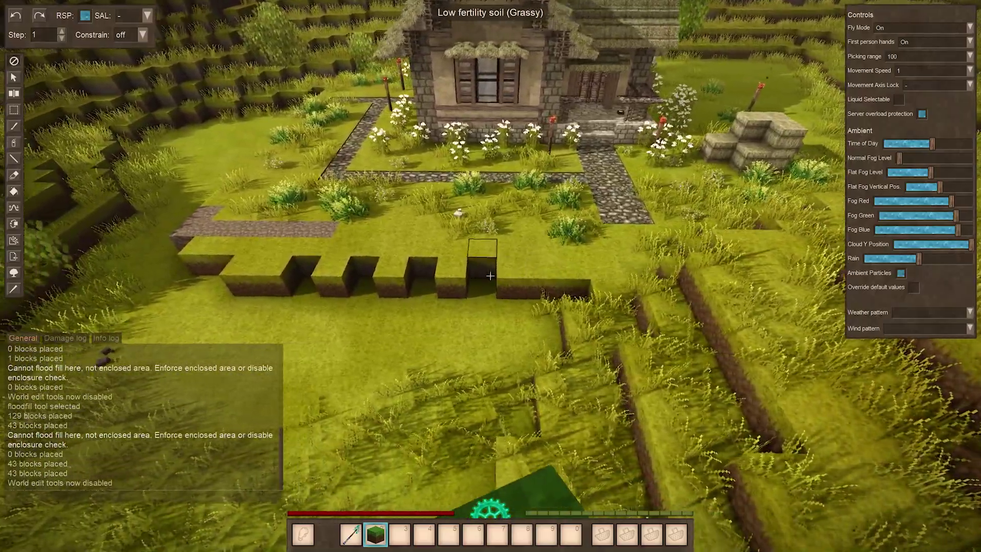
{"action": "key", "text": "a"}
{"action": "right_click", "coordinate": [490, 275]}
{"action": "right_click", "coordinate": [490, 276]}
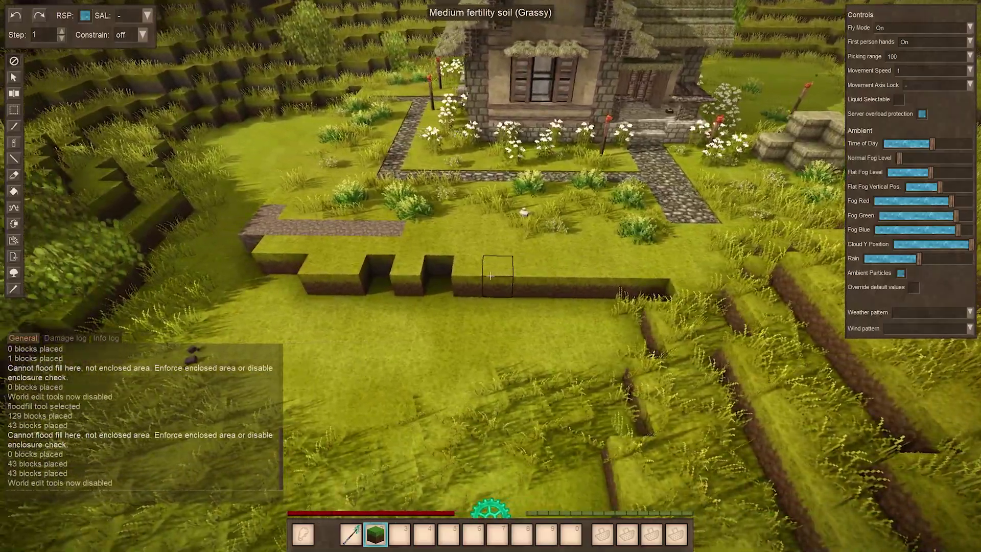
{"action": "right_click", "coordinate": [489, 276]}
{"action": "right_click", "coordinate": [490, 276]}
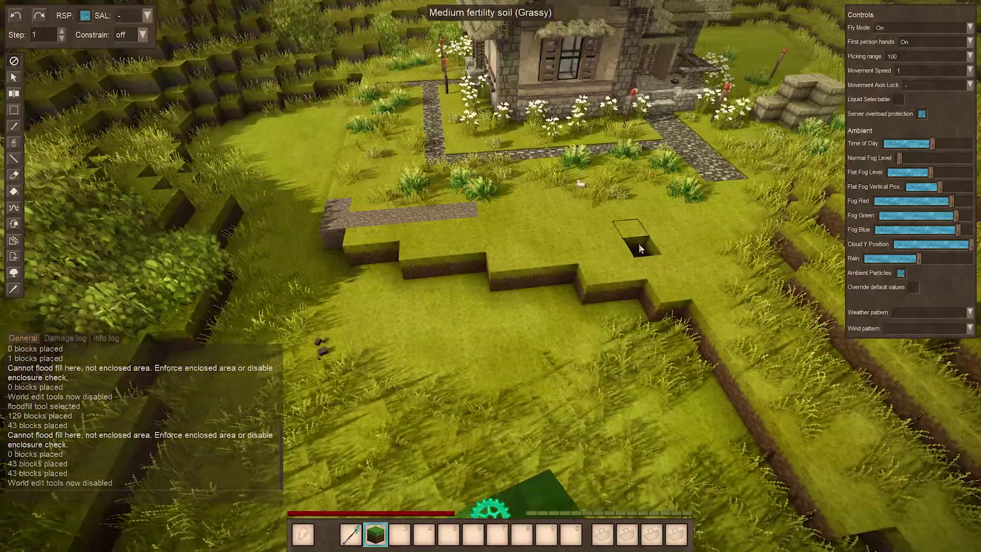
- Place a stepped, irregular border of grassy medium fertility soil blocks along the house plot's side edge facing the hillside
{"action": "key", "text": "a"}
{"action": "key", "text": "w"}
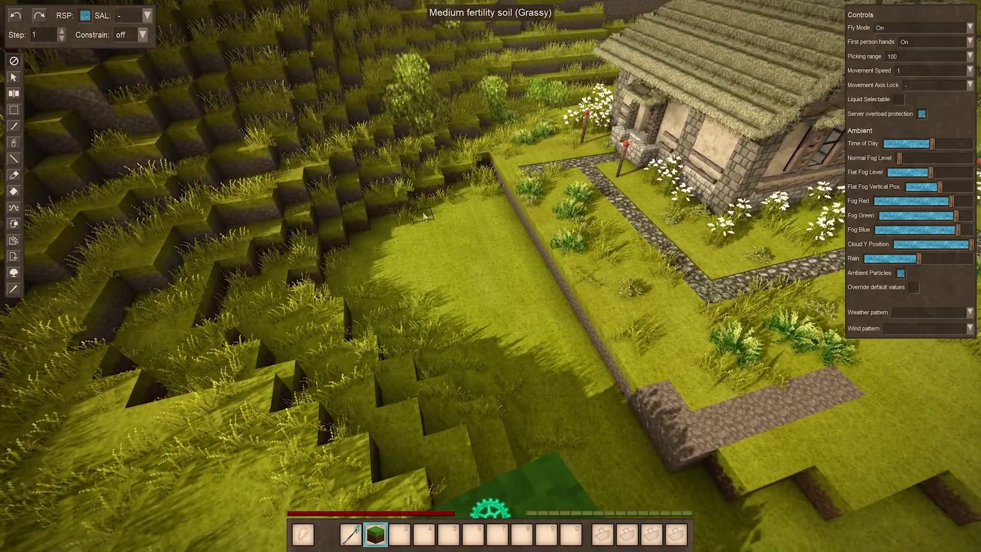
{"action": "key", "text": "alt"}
{"action": "right_click", "coordinate": [433, 199]}
{"action": "right_click", "coordinate": [455, 206]}
{"action": "mouse_move", "coordinate": [475, 222]}
{"action": "left_mouse_down"}
{"action": "mouse_move", "coordinate": [515, 250]}
{"action": "mouse_move", "coordinate": [555, 307]}
{"action": "left_mouse_up"}
{"action": "right_click", "coordinate": [577, 342]}
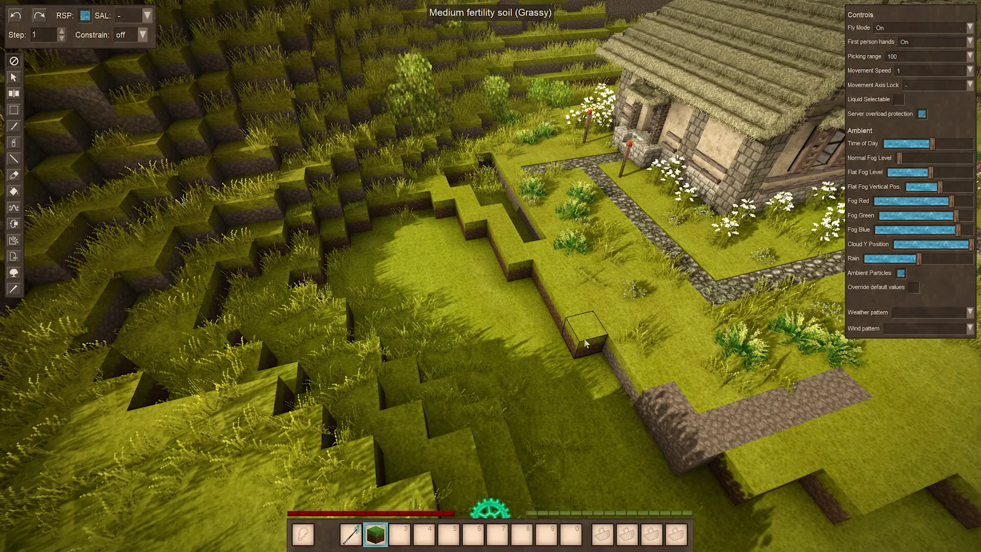
{"action": "right_click", "coordinate": [593, 363]}
{"action": "right_click", "coordinate": [452, 181]}
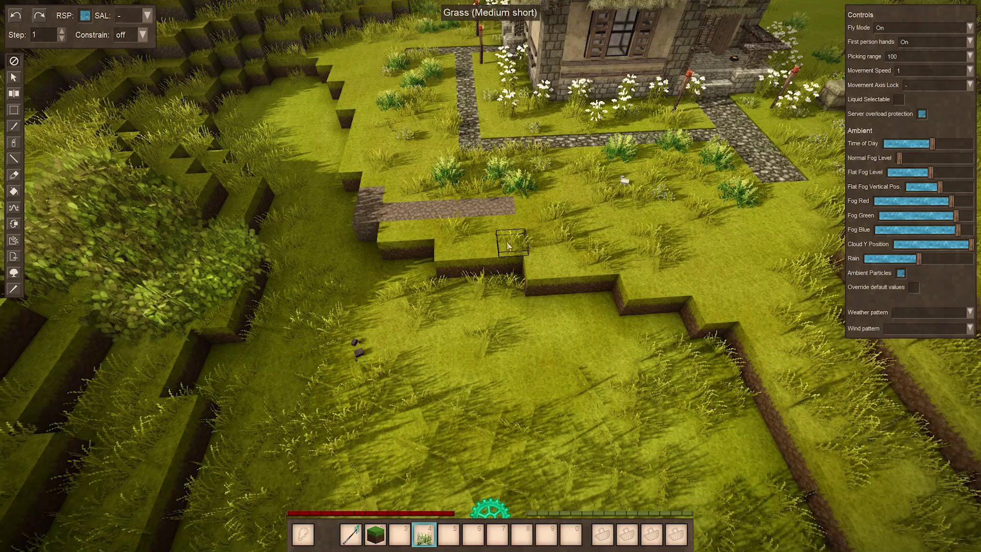
- Plant medium short grass in scattered spots on the bare soil in front of and beside the house plot
{"action": "right_click", "coordinate": [519, 335]}
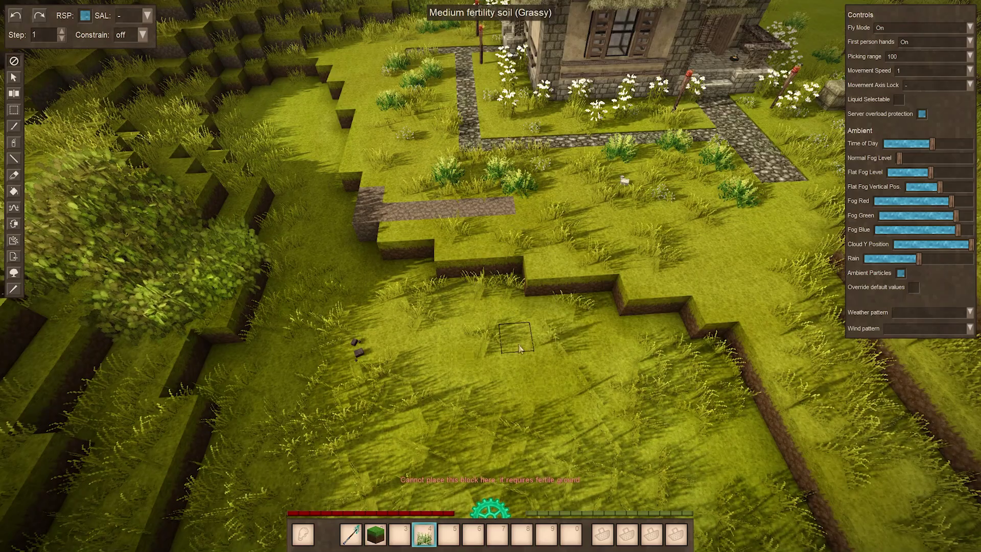
{"action": "right_click", "coordinate": [521, 360]}
{"action": "right_click", "coordinate": [522, 373]}
{"action": "right_click", "coordinate": [756, 220]}
{"action": "right_click", "coordinate": [733, 279]}
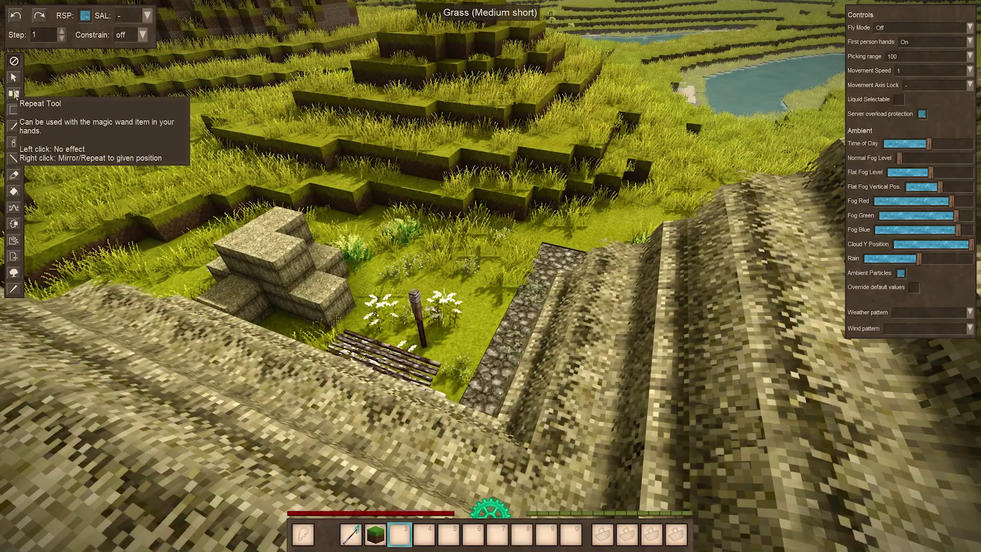
{"action": "key", "text": "w"}
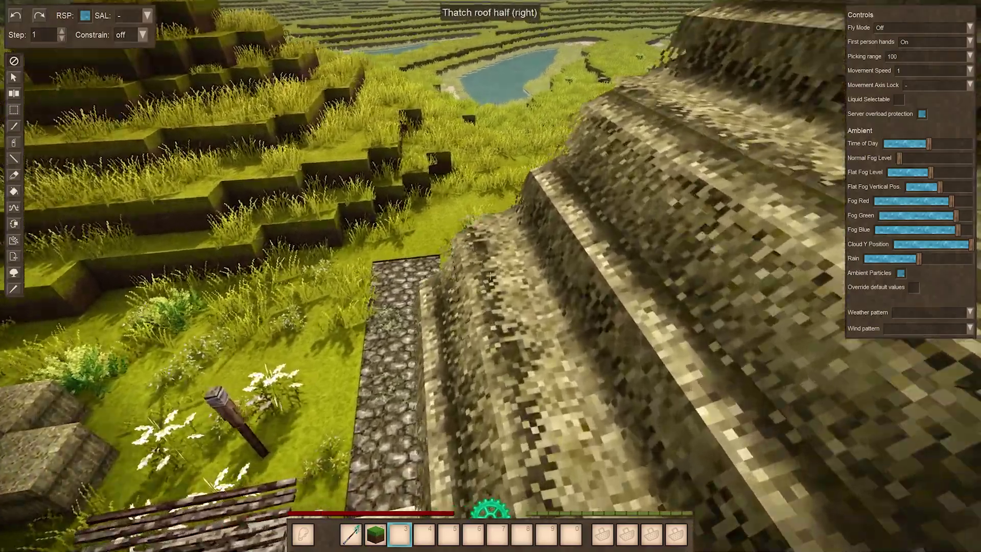
{"action": "key", "text": "d"}
{"action": "key", "text": "a"}
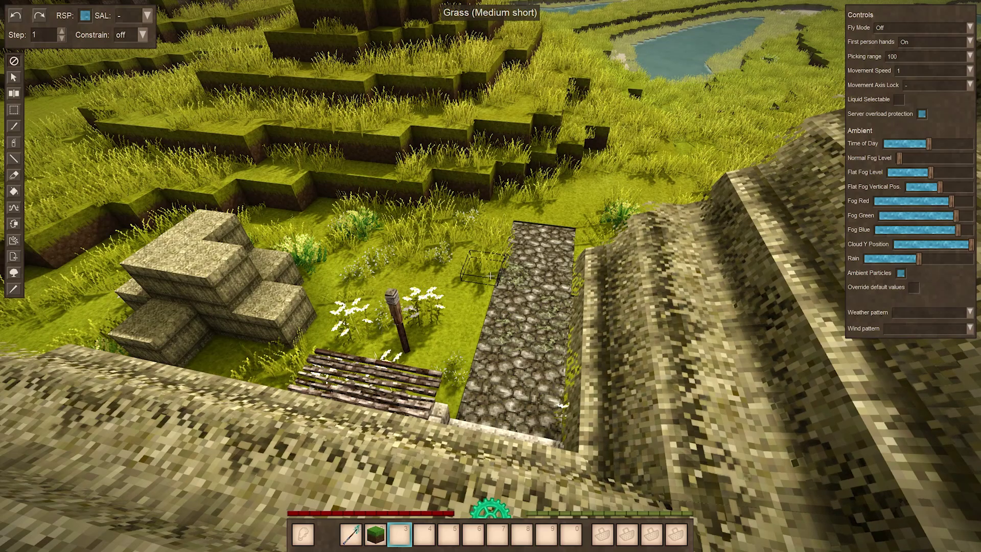
- Run the chat command /help we and read back through the listed WorldEdit subcommands, including the selection and move commands
{"action": "key", "text": "t"}
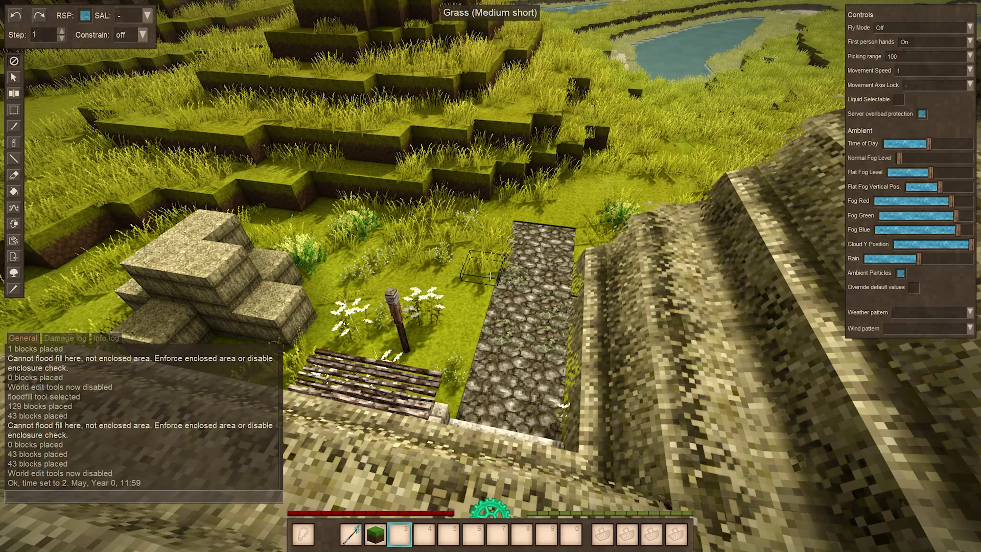
{"action": "type", "text": "/help"}
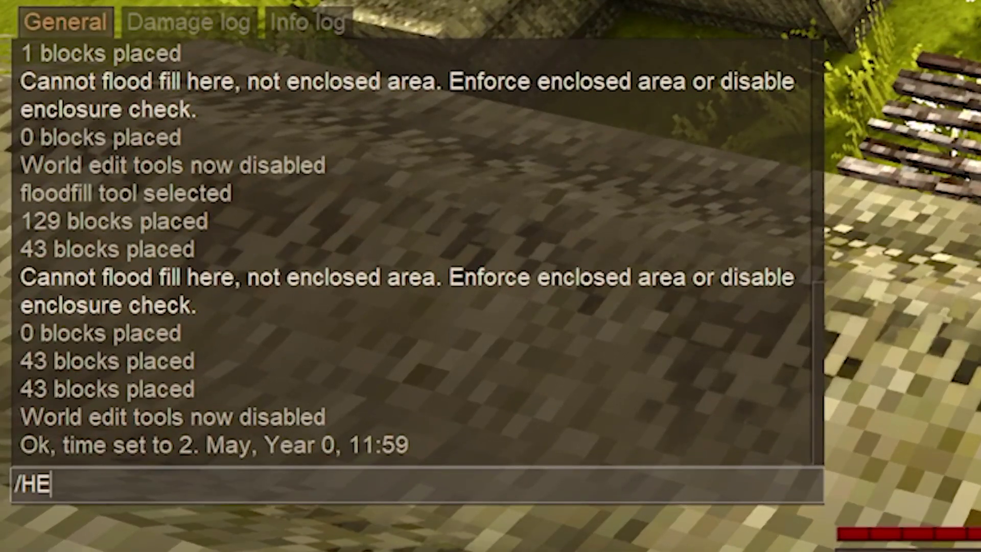
{"action": "type", "text": " we"}
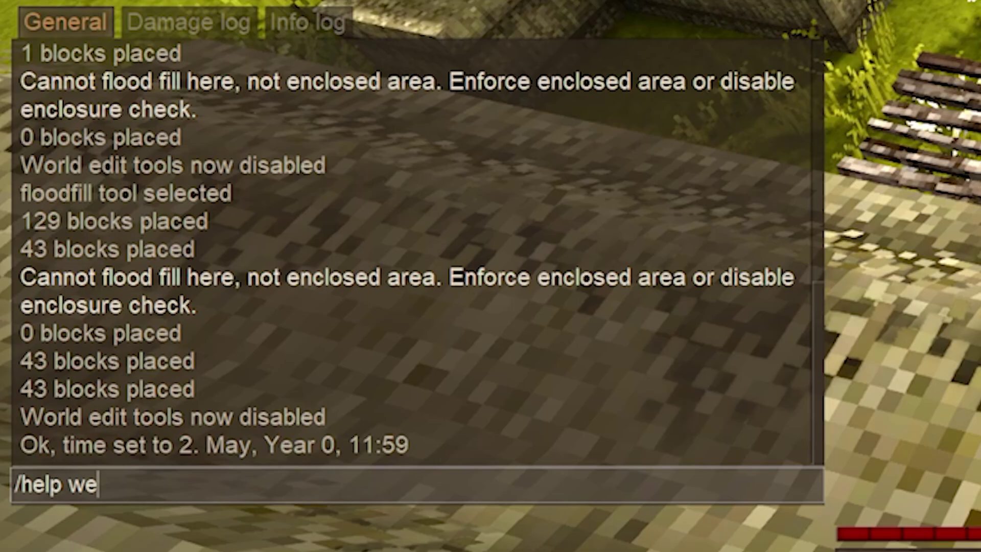
{"action": "key", "text": "Return"}
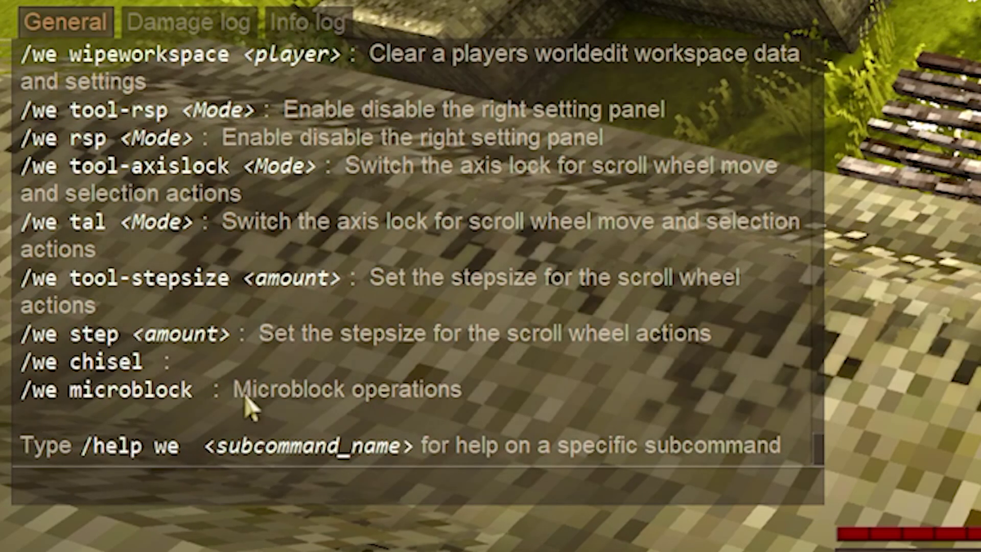
{"action": "scroll", "coordinate": [245, 406], "scroll_direction": "up", "scroll_amount": 15}
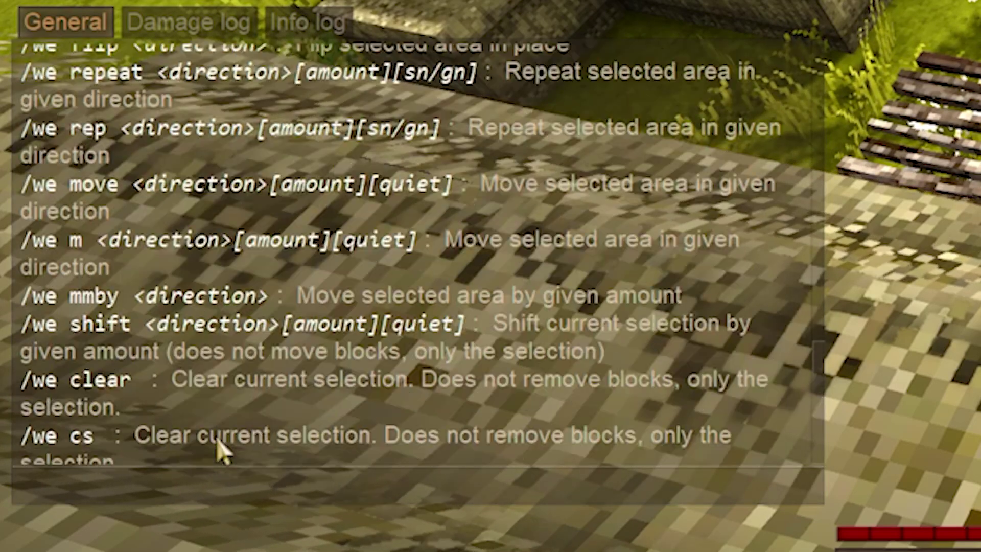
{"action": "scroll", "coordinate": [220, 452], "scroll_direction": "up", "scroll_amount": 20}
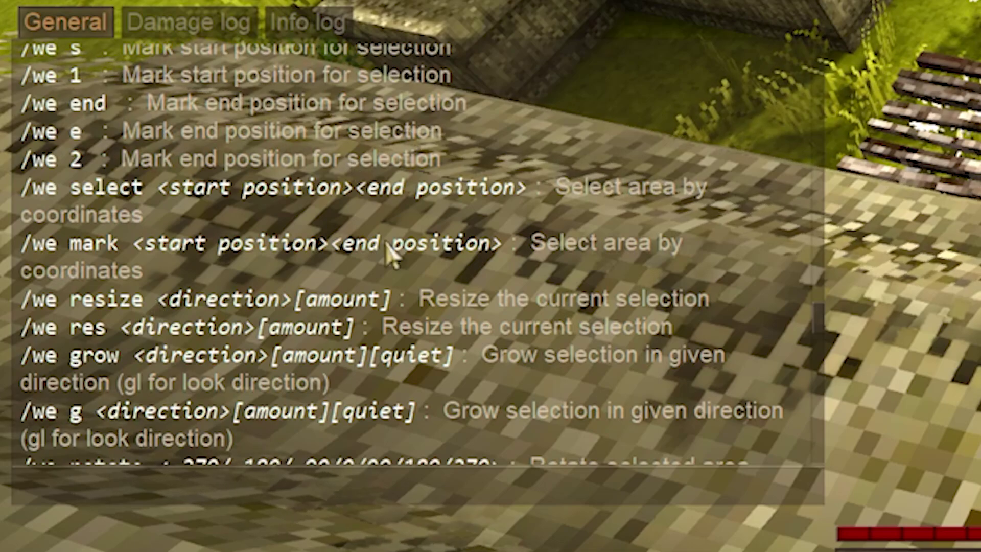
{"action": "scroll", "coordinate": [439, 317], "scroll_direction": "up", "scroll_amount": 6}
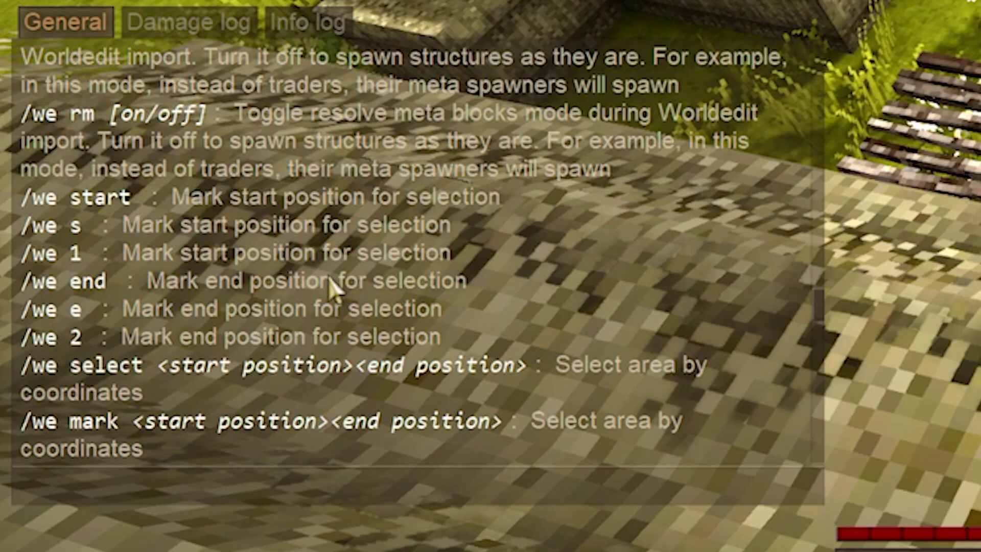
{"action": "scroll", "coordinate": [357, 296], "scroll_direction": "up", "scroll_amount": 10}
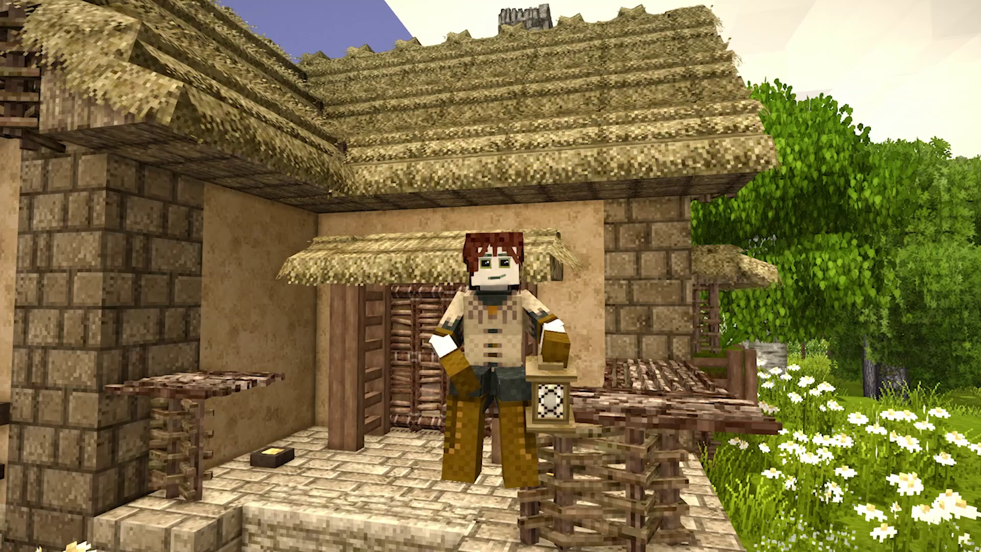